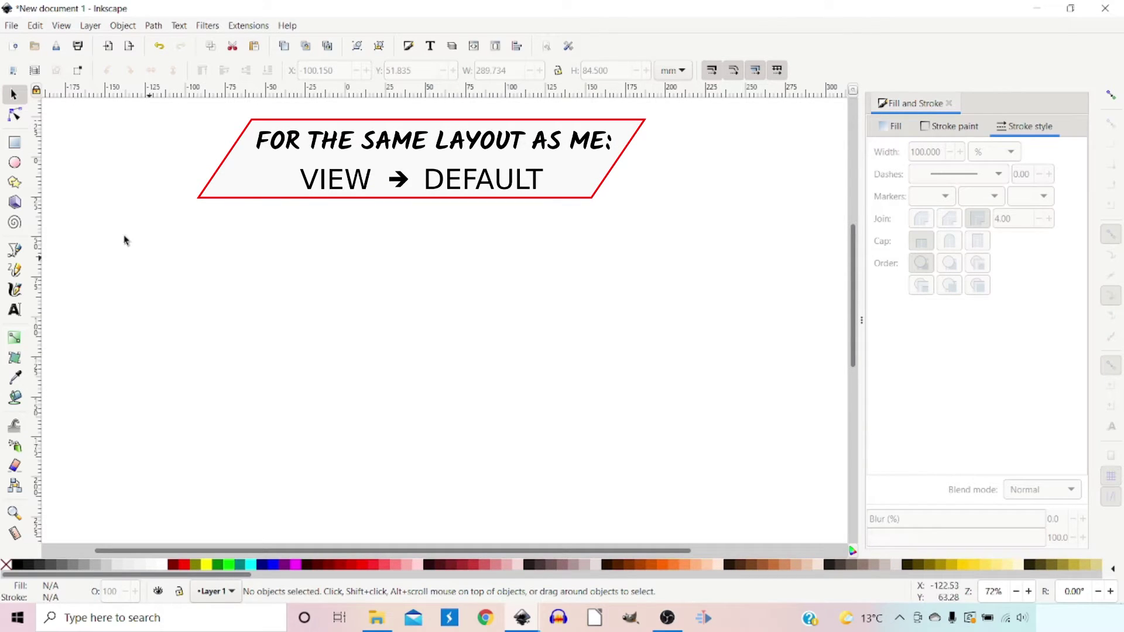
Draw a green ellipse with a black outline, with radii of about 32 mm horizontally and 39 mm vertically
{"action": "left_click", "coordinate": [14, 164]}
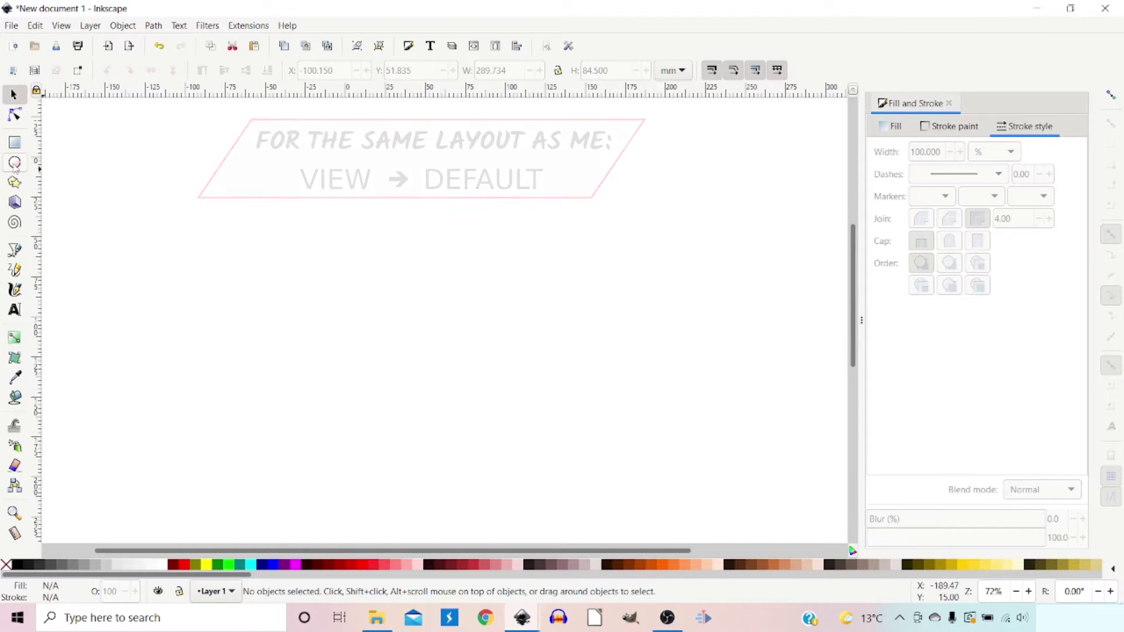
{"action": "left_click_drag", "start_coordinate": [192, 195], "coordinate": [301, 328]}
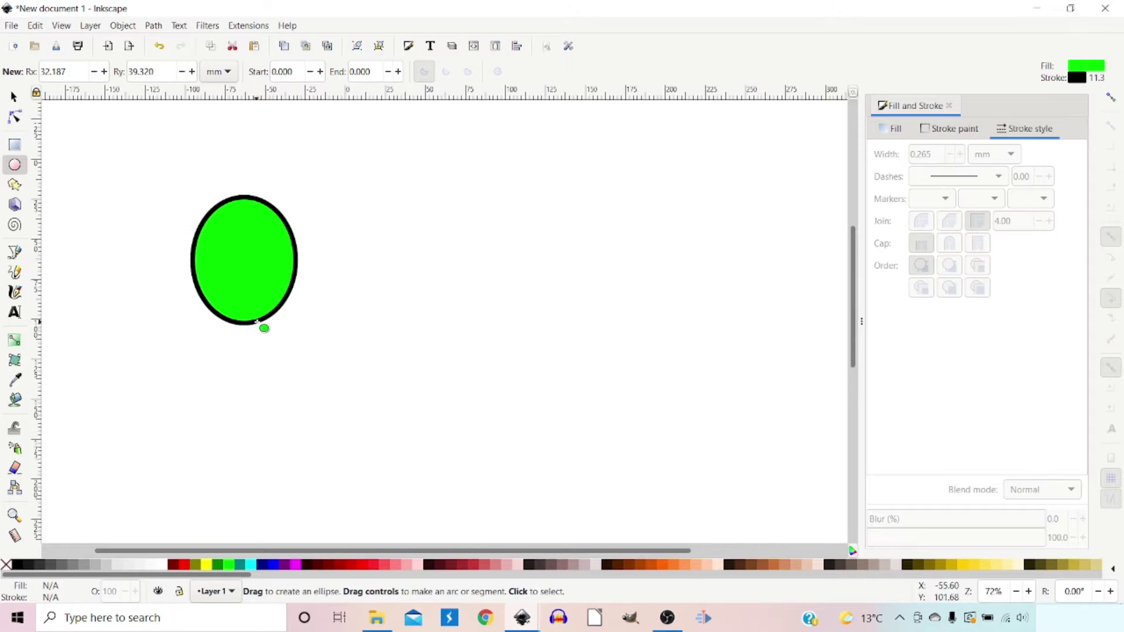
Draw a closed five-cornered polygon with a notch in its right side beside the ellipse using the Pen tool, and fill it yellow
{"action": "left_click", "coordinate": [14, 253]}
{"action": "left_click", "coordinate": [361, 319]}
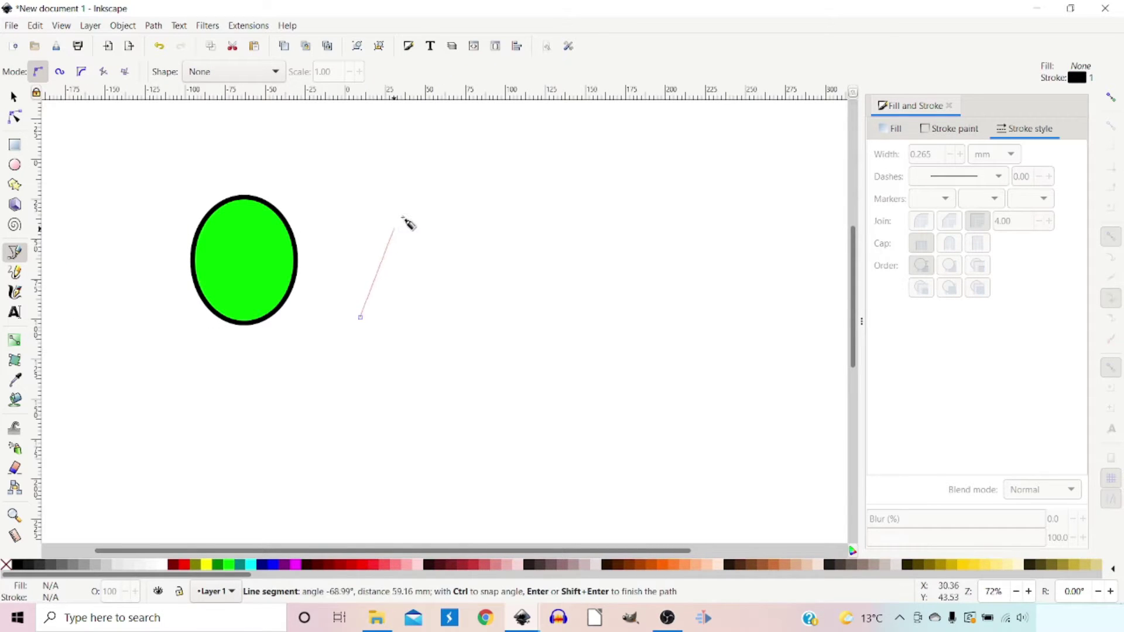
{"action": "left_click", "coordinate": [407, 208]}
{"action": "left_click_drag", "start_coordinate": [466, 280], "coordinate": [470, 282]}
{"action": "left_click", "coordinate": [537, 311]}
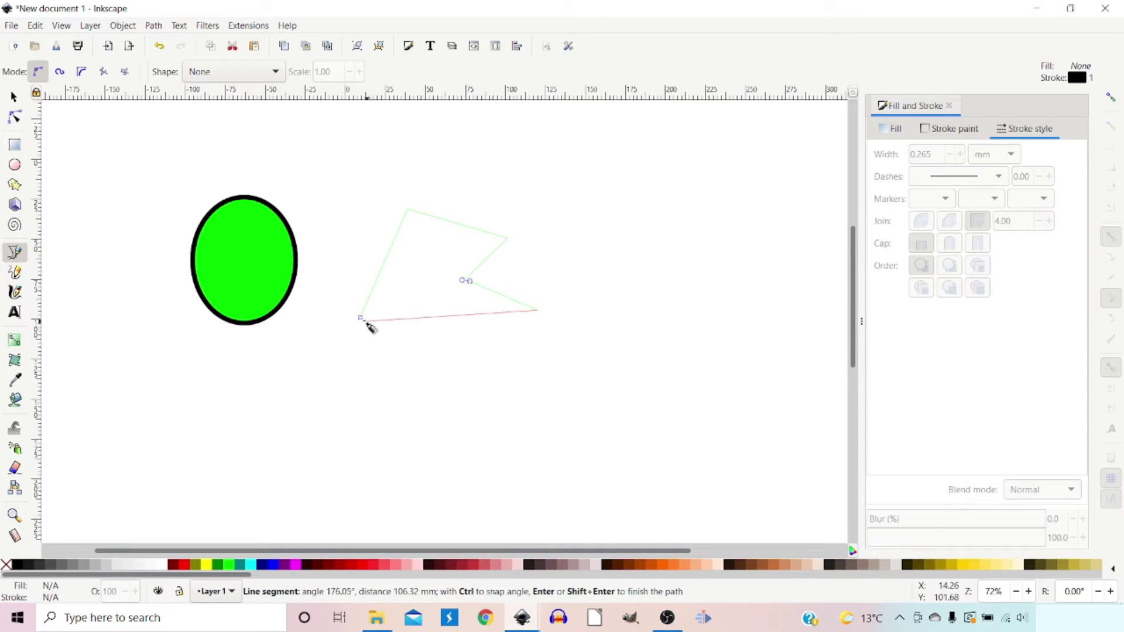
{"action": "left_click", "coordinate": [361, 318]}
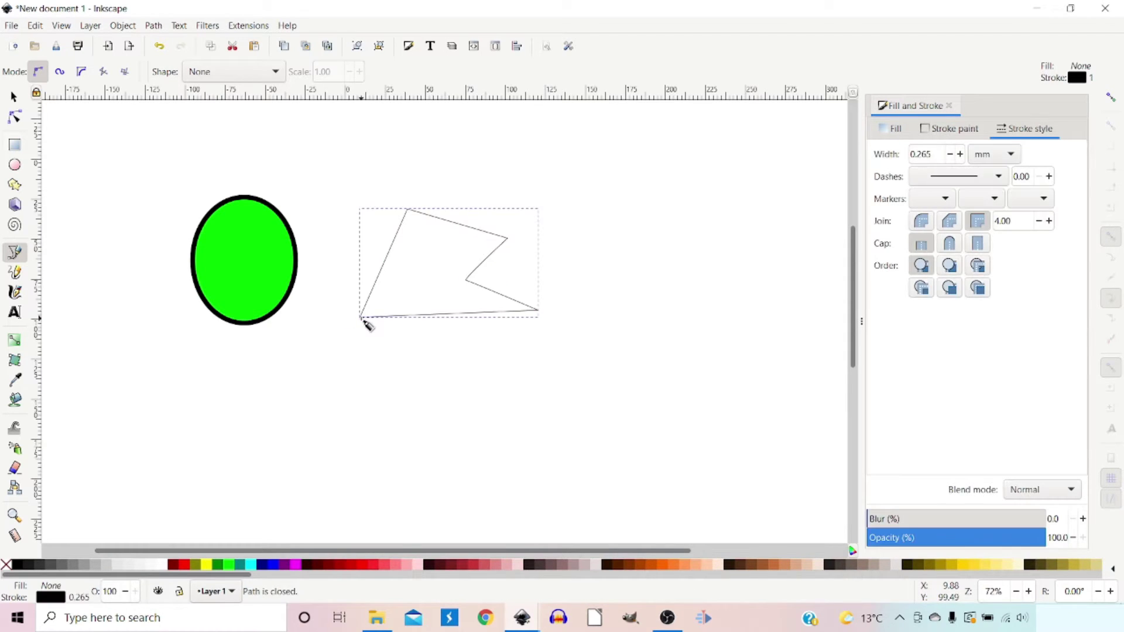
{"action": "left_click", "coordinate": [208, 565]}
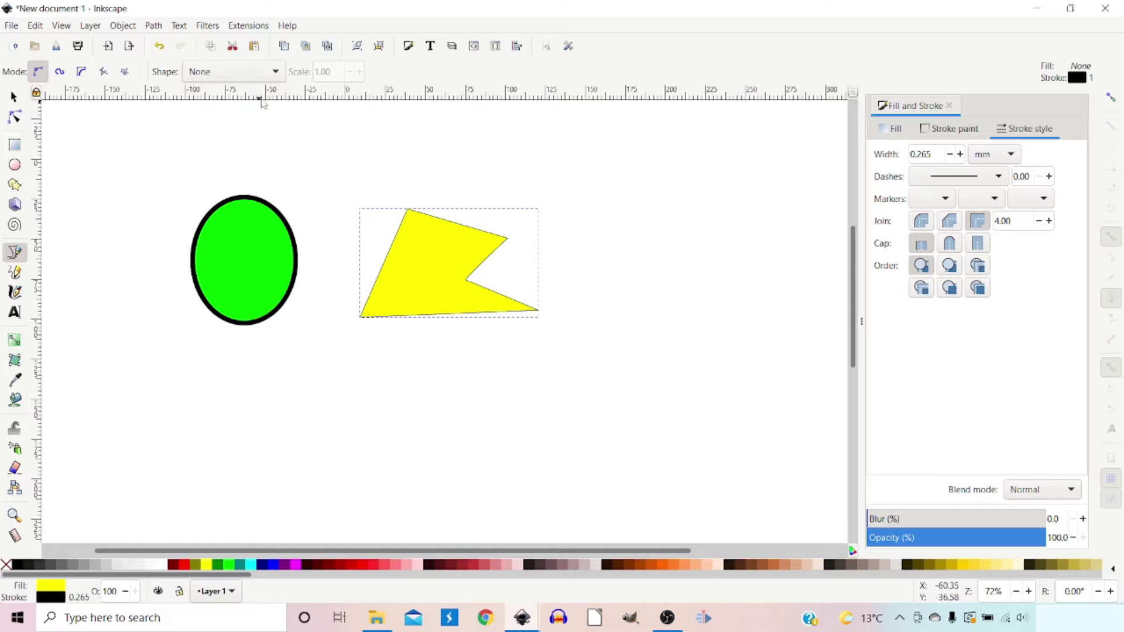
Set the Pen tool's shape to Ellipse and draw a tapered open arc about 54 mm wide and 92 mm high to the right of the polygon
{"action": "left_click", "coordinate": [278, 74]}
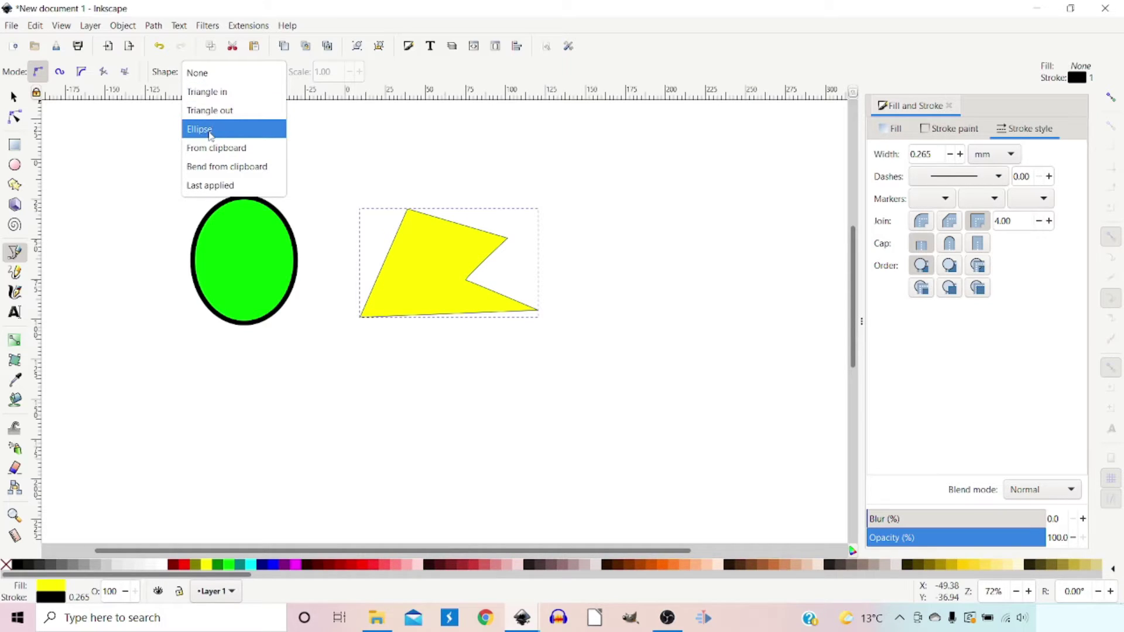
{"action": "left_click", "coordinate": [212, 129]}
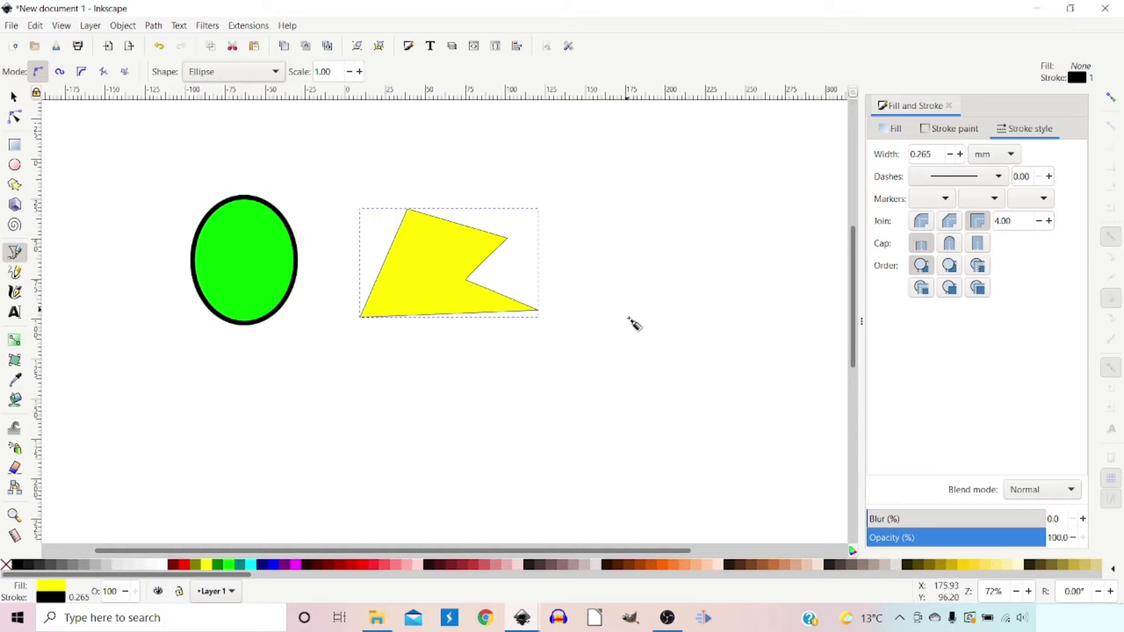
{"action": "left_click_drag", "start_coordinate": [629, 345], "coordinate": [604, 288]}
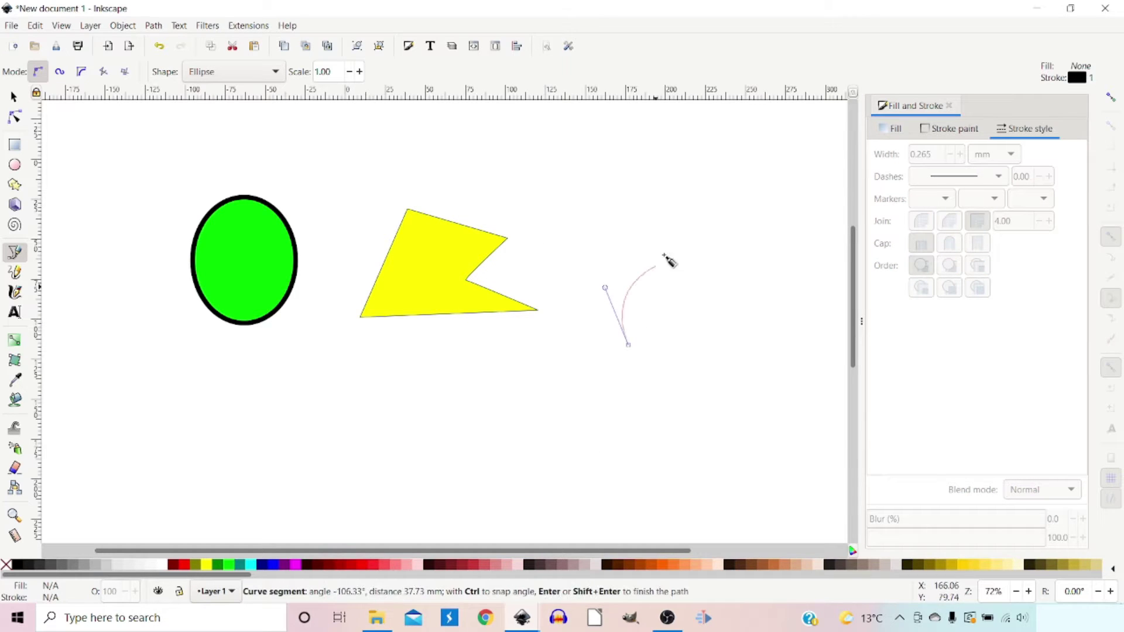
{"action": "left_click_drag", "start_coordinate": [698, 203], "coordinate": [774, 214]}
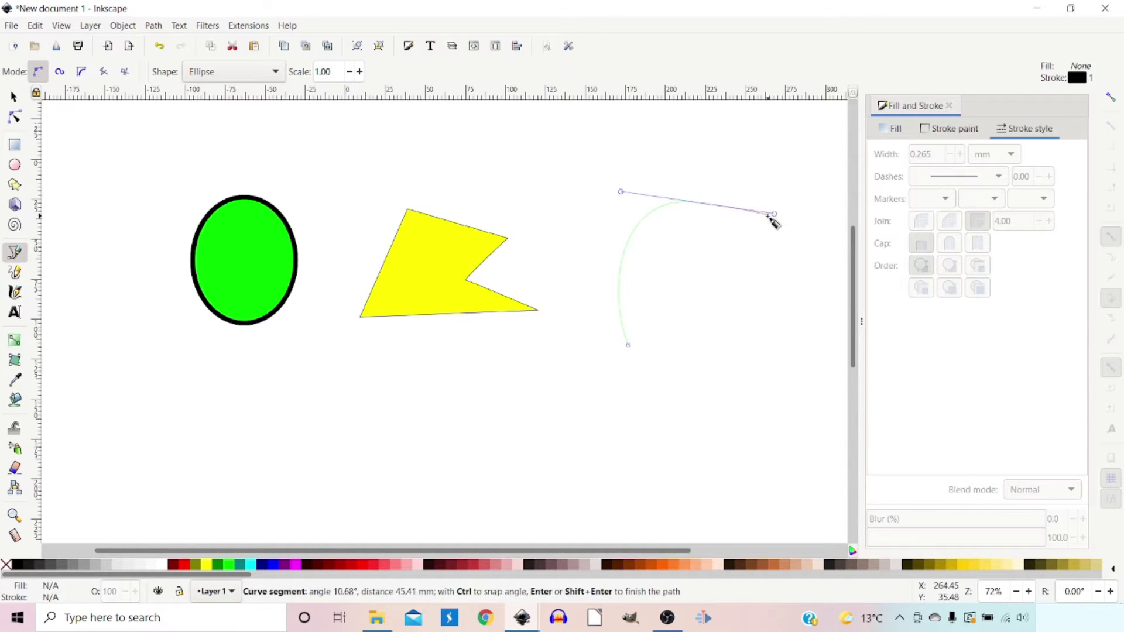
{"action": "key", "text": "Return"}
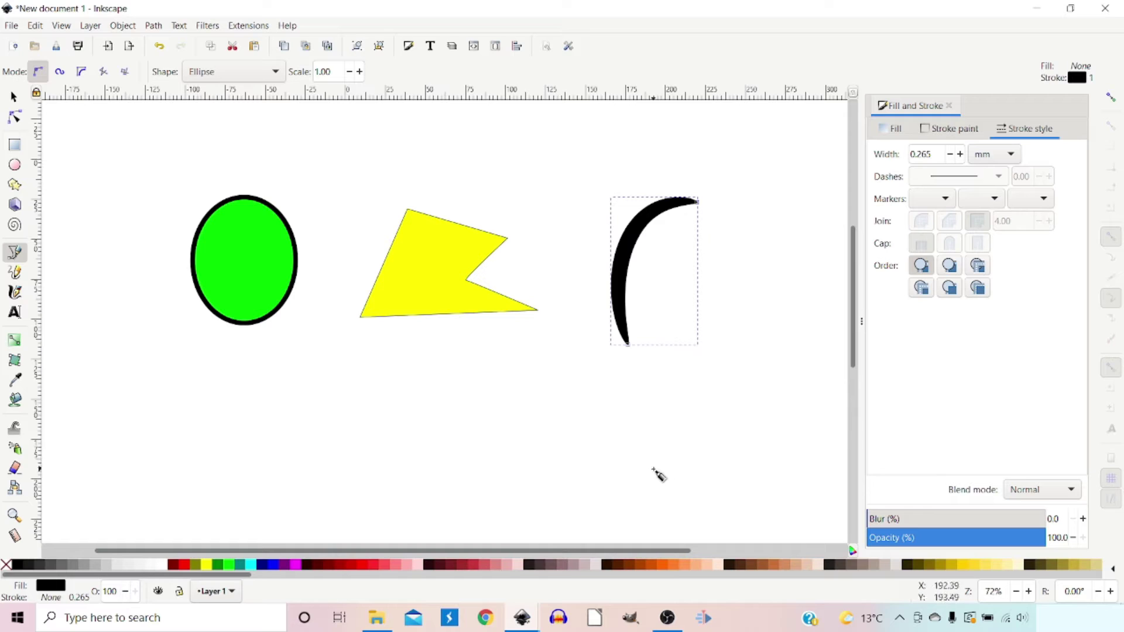
Select the ellipse, polygon and arc, and nudge each one upward and to the right using the Tweak tool's move mode at width 20 and force 20
{"action": "scroll", "coordinate": [81, 167], "scroll_direction": "down", "scroll_amount": 1}
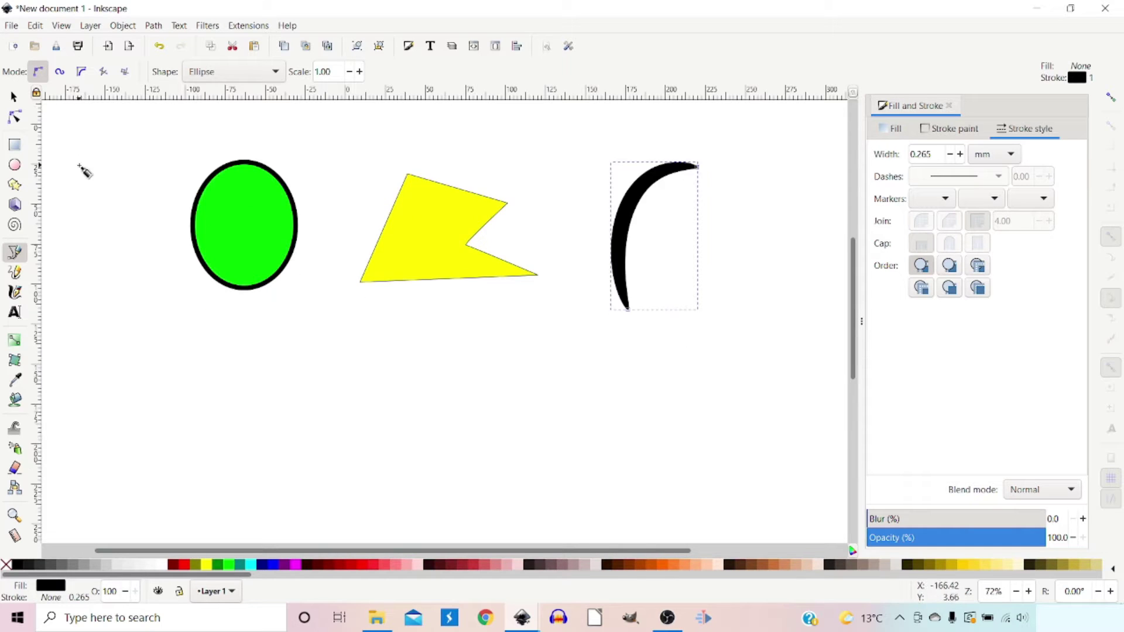
{"action": "scroll", "coordinate": [83, 169], "scroll_direction": "up", "scroll_amount": 4}
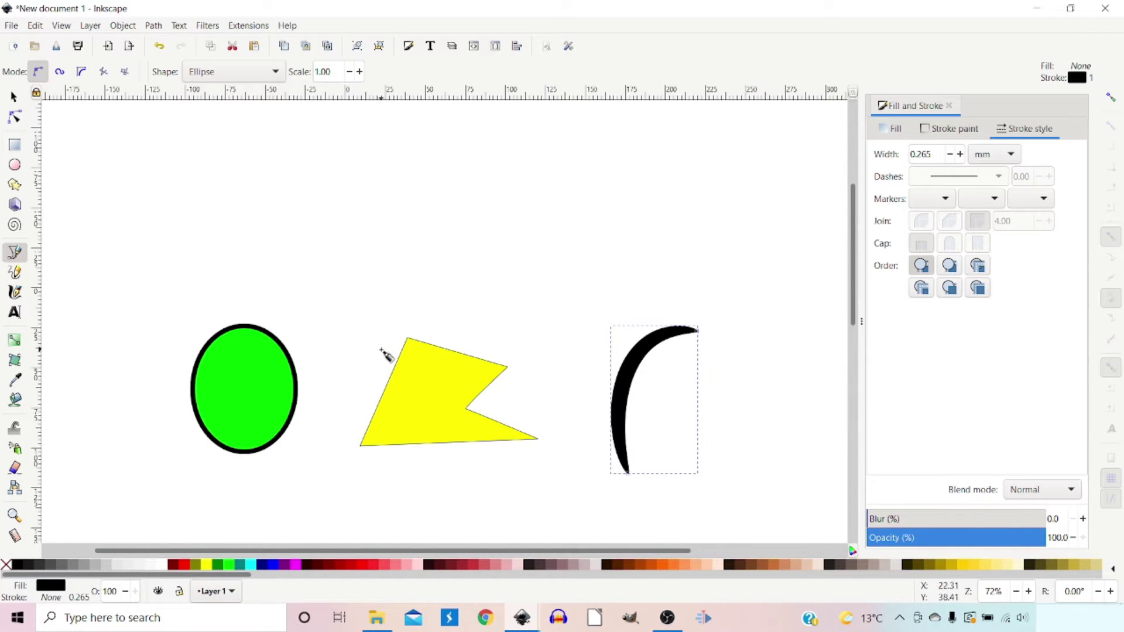
{"action": "scroll", "coordinate": [383, 322], "scroll_direction": "down", "scroll_amount": 1}
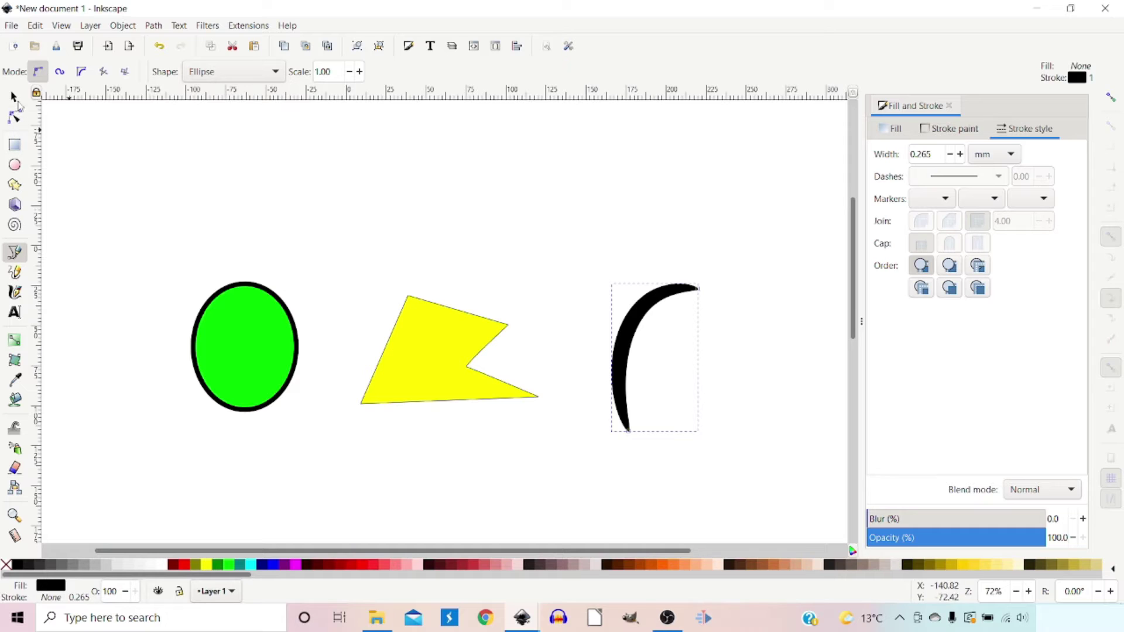
{"action": "left_click", "coordinate": [14, 99]}
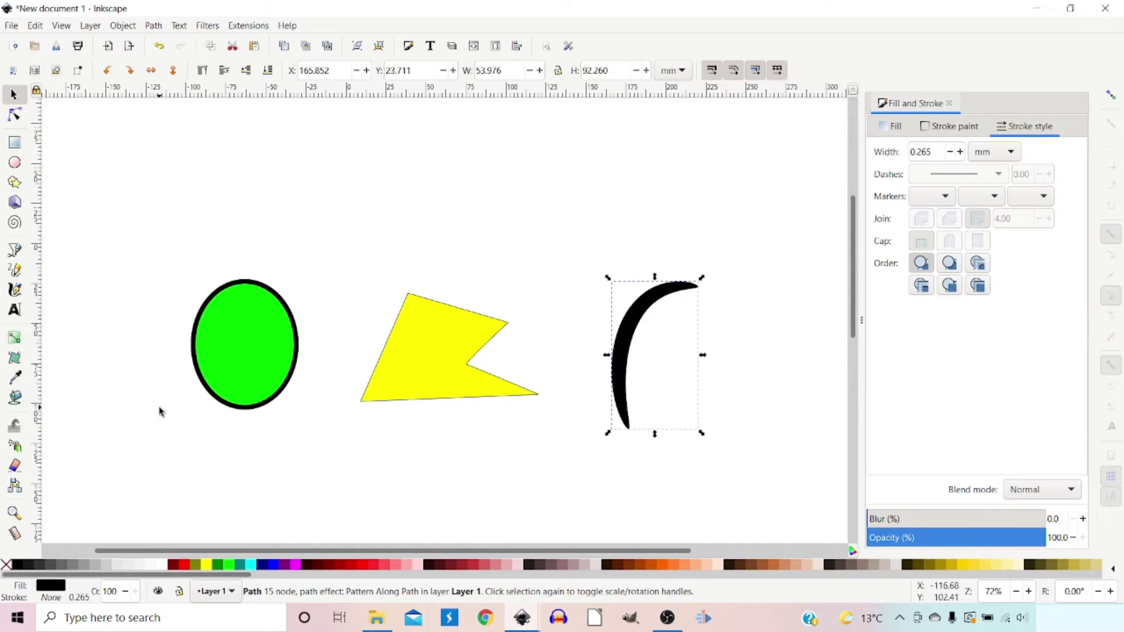
{"action": "left_click_drag", "start_coordinate": [127, 240], "coordinate": [767, 503]}
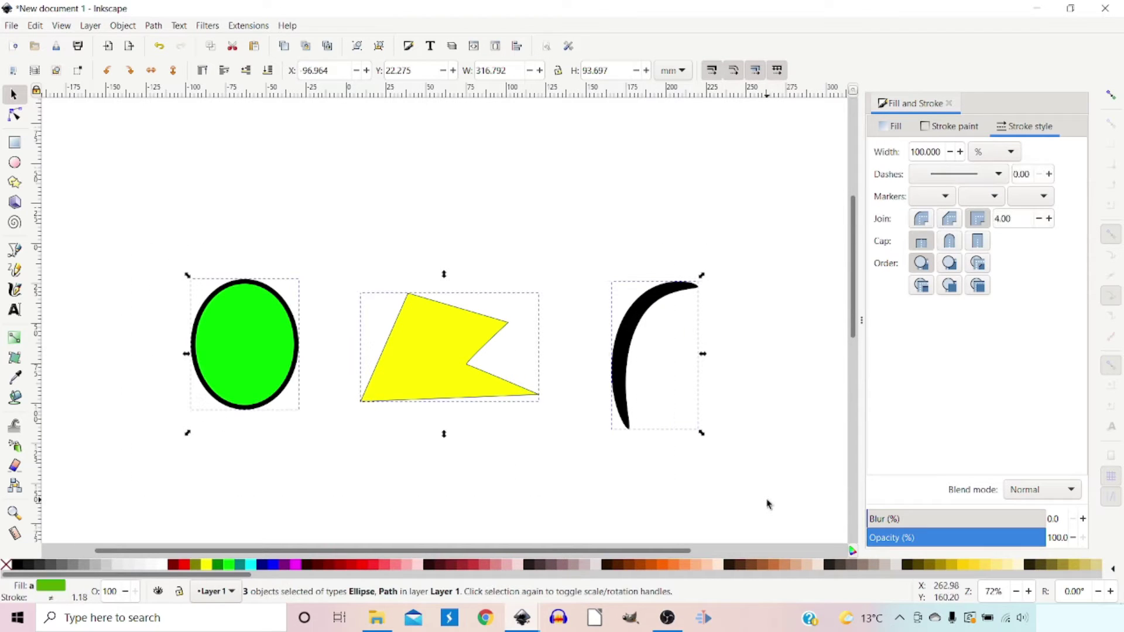
{"action": "left_click", "coordinate": [15, 427]}
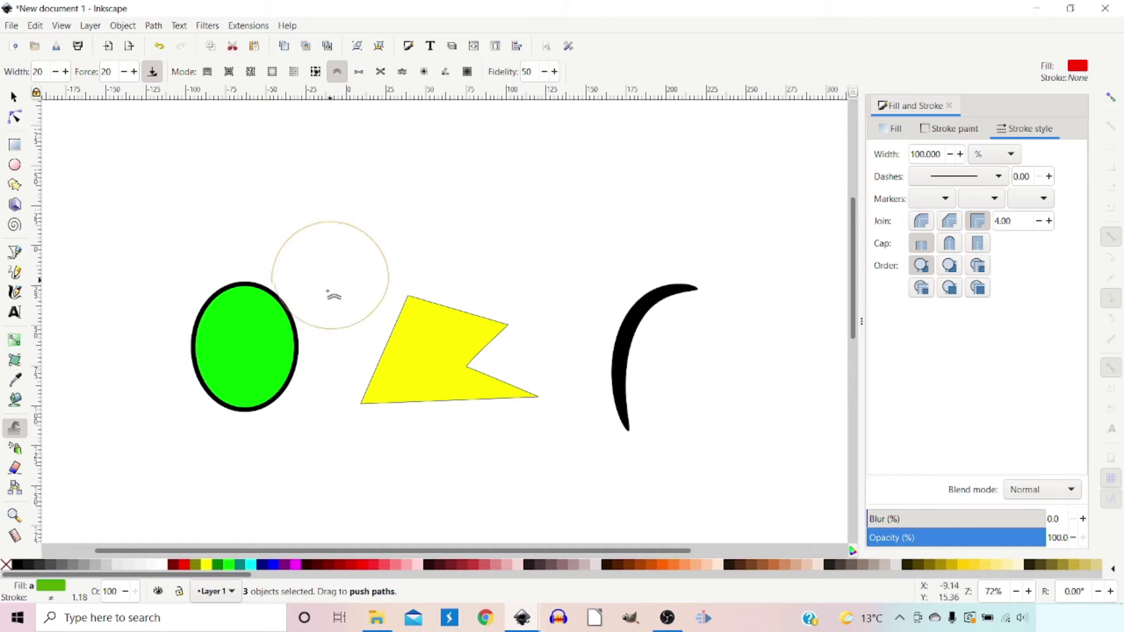
{"action": "left_click", "coordinate": [208, 72]}
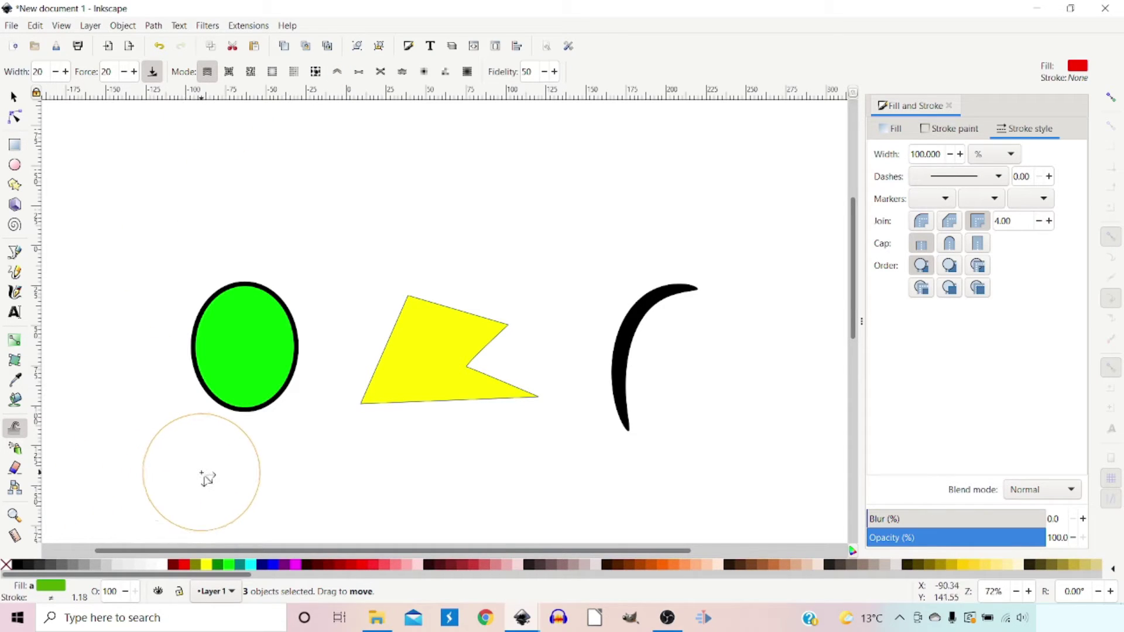
{"action": "left_click_drag", "start_coordinate": [229, 419], "coordinate": [240, 392]}
{"action": "left_click_drag", "start_coordinate": [428, 417], "coordinate": [436, 357]}
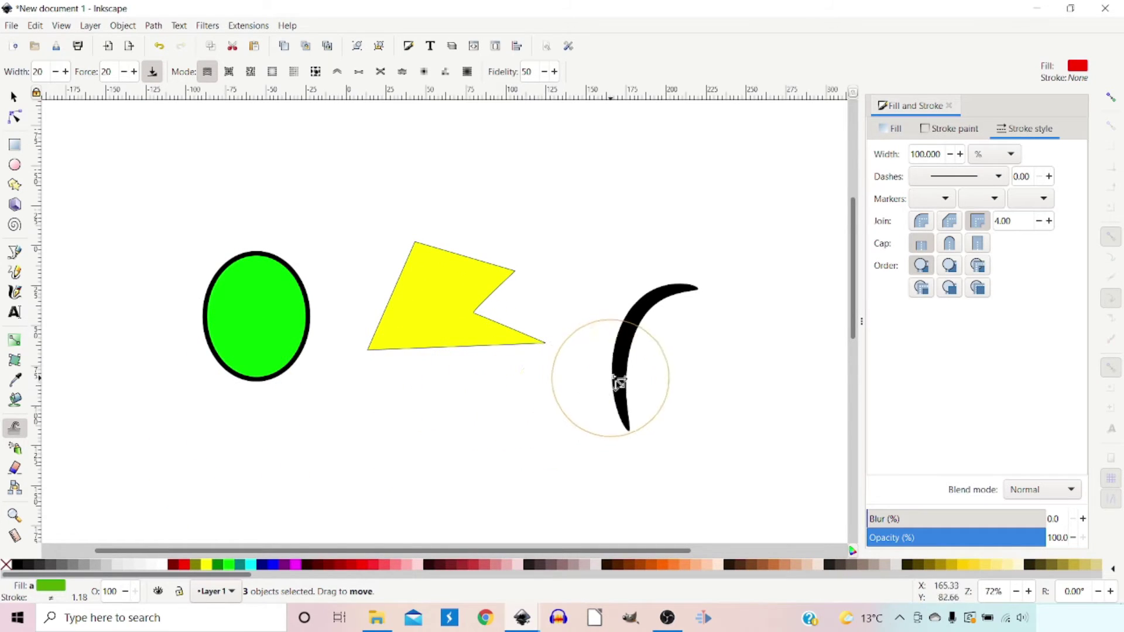
{"action": "left_click_drag", "start_coordinate": [612, 378], "coordinate": [657, 354]}
{"action": "left_click_drag", "start_coordinate": [746, 341], "coordinate": [710, 316]}
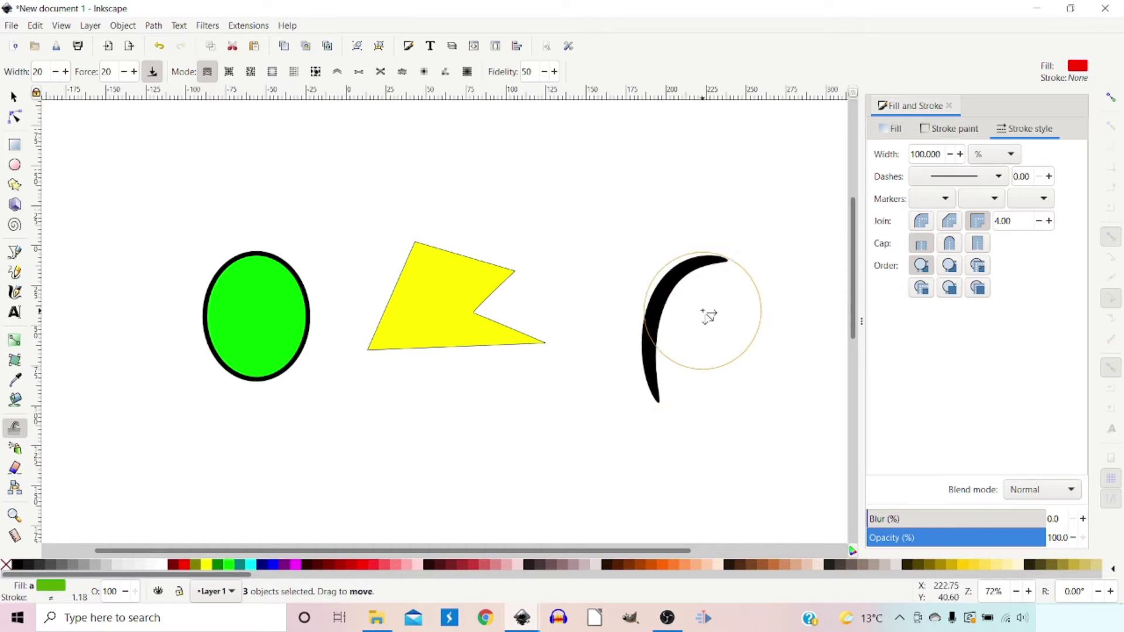
Nudge the ellipse to the left, the polygon down and up again, and the arc slightly higher with the Tweak tool
{"action": "left_click_drag", "start_coordinate": [467, 244], "coordinate": [464, 258]}
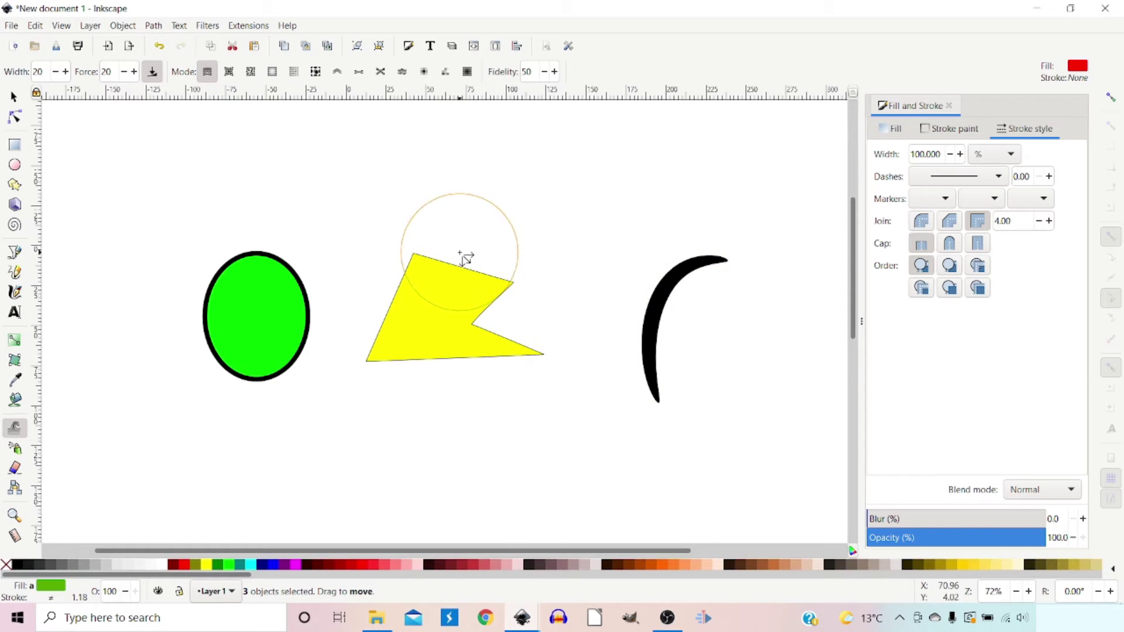
{"action": "left_click_drag", "start_coordinate": [308, 269], "coordinate": [291, 295]}
{"action": "left_click_drag", "start_coordinate": [269, 399], "coordinate": [261, 384]}
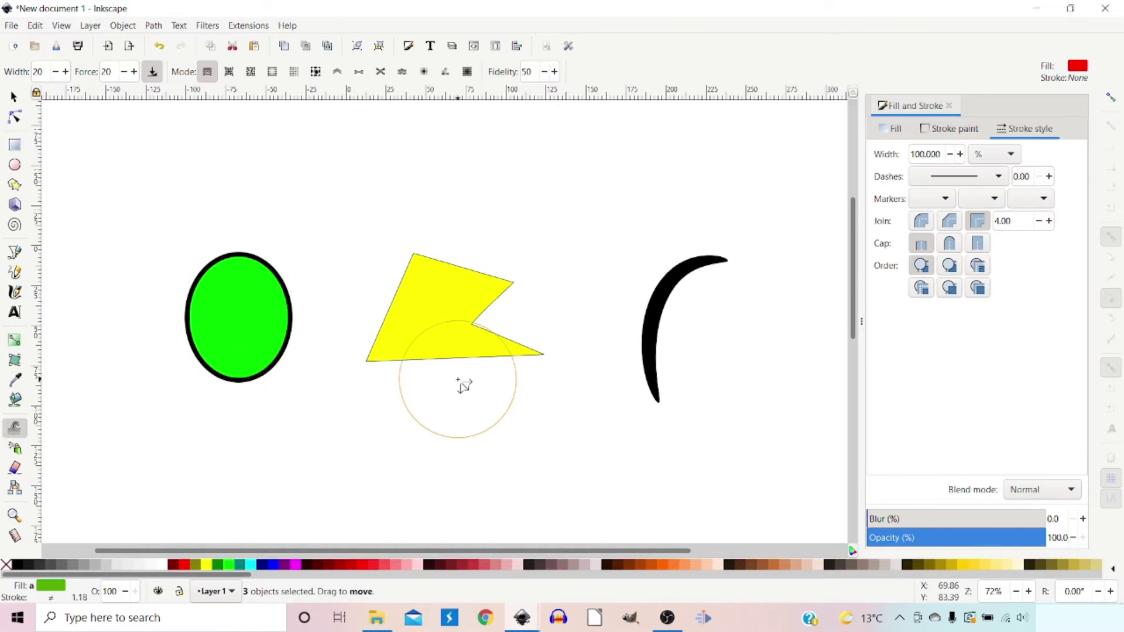
{"action": "left_click_drag", "start_coordinate": [464, 384], "coordinate": [466, 356]}
{"action": "left_click_drag", "start_coordinate": [674, 354], "coordinate": [674, 338]}
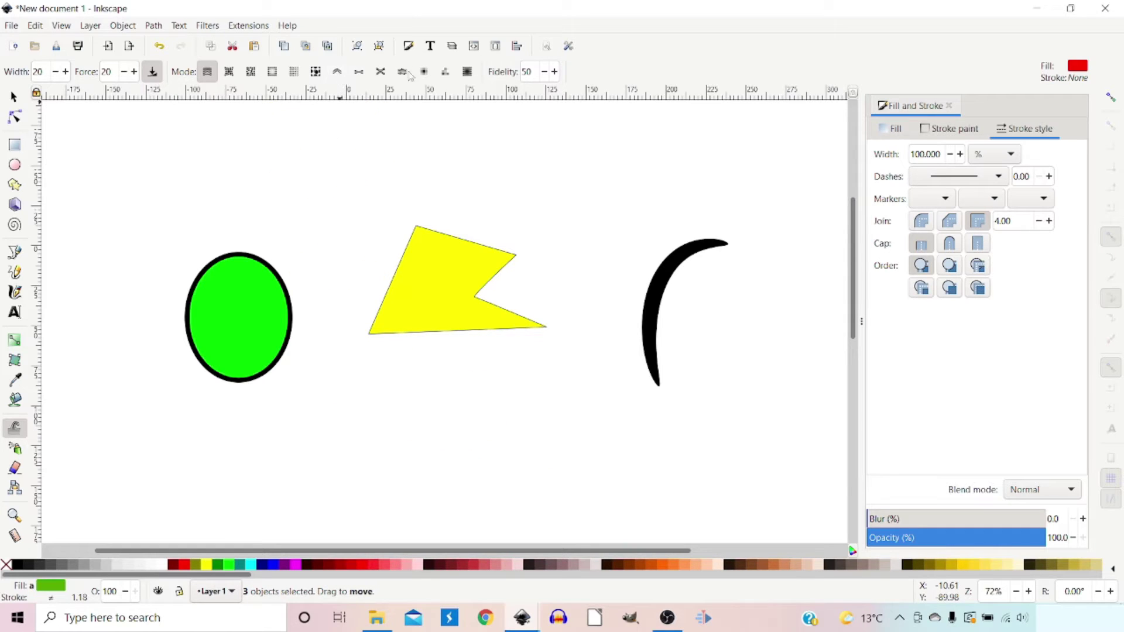
Switch the Tweak tool to push mode with force 55, then push in the ellipse's underside and distort the polygon's edges
{"action": "left_click", "coordinate": [338, 72]}
{"action": "mouse_move", "coordinate": [221, 407]}
{"action": "left_mouse_down"}
{"action": "mouse_move", "coordinate": [233, 377]}
{"action": "mouse_move", "coordinate": [244, 402]}
{"action": "left_mouse_up"}
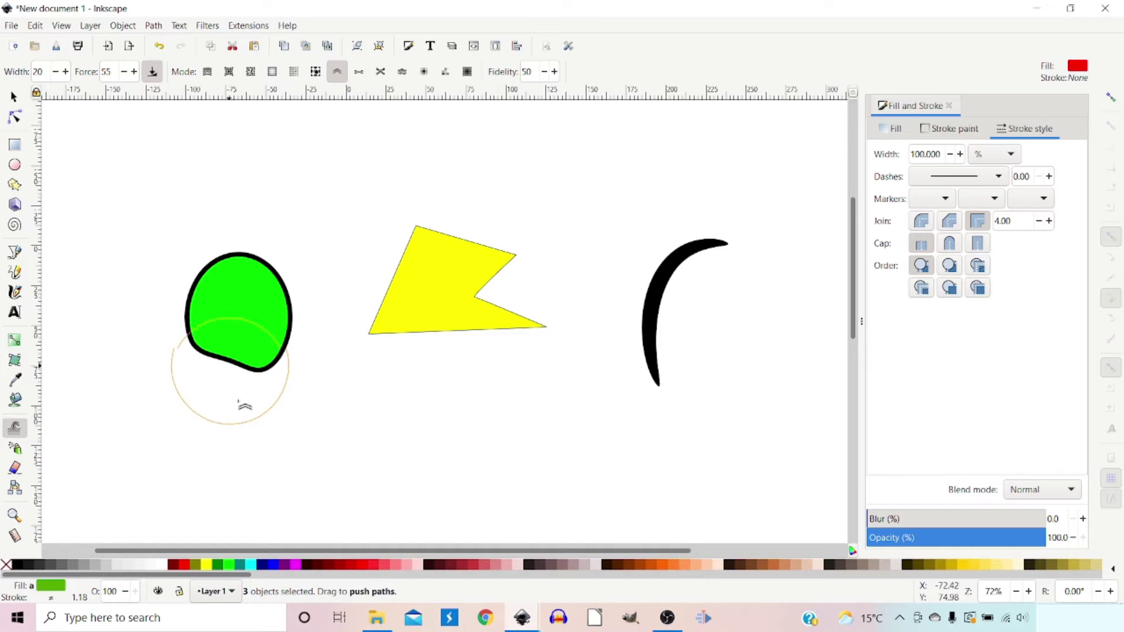
{"action": "mouse_move", "coordinate": [406, 367]}
{"action": "left_mouse_down"}
{"action": "mouse_move", "coordinate": [428, 301]}
{"action": "mouse_move", "coordinate": [469, 355]}
{"action": "mouse_move", "coordinate": [422, 290]}
{"action": "mouse_move", "coordinate": [448, 202]}
{"action": "mouse_move", "coordinate": [436, 265]}
{"action": "mouse_move", "coordinate": [460, 296]}
{"action": "mouse_move", "coordinate": [496, 294]}
{"action": "mouse_move", "coordinate": [525, 335]}
{"action": "mouse_move", "coordinate": [524, 386]}
{"action": "mouse_move", "coordinate": [491, 400]}
{"action": "mouse_move", "coordinate": [447, 320]}
{"action": "left_mouse_up"}
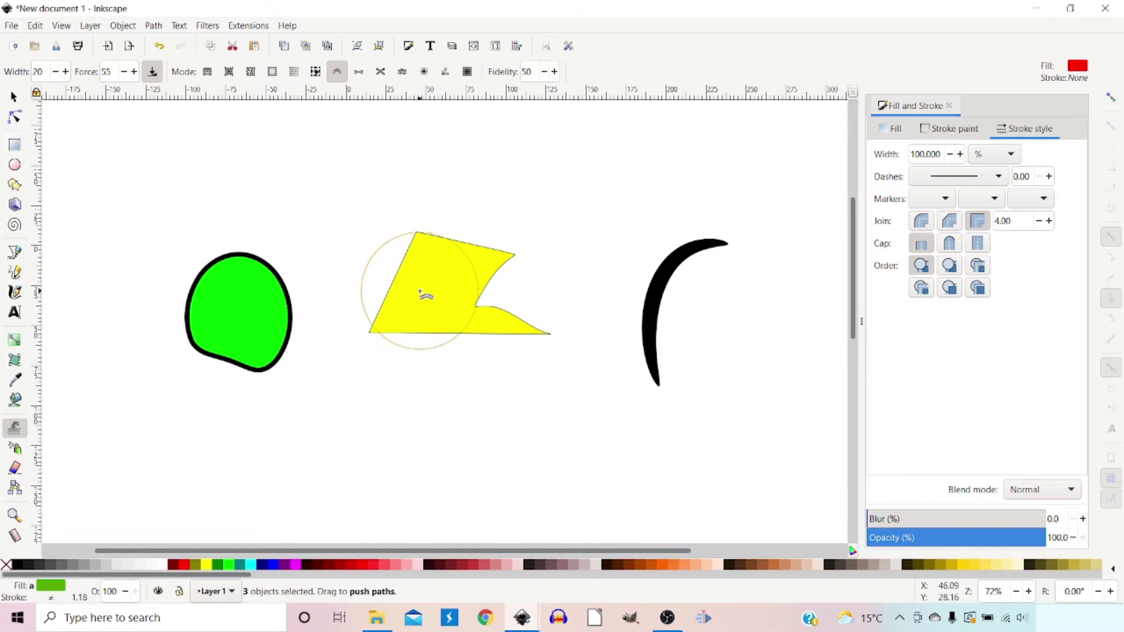
{"action": "left_click_drag", "start_coordinate": [400, 219], "coordinate": [437, 291]}
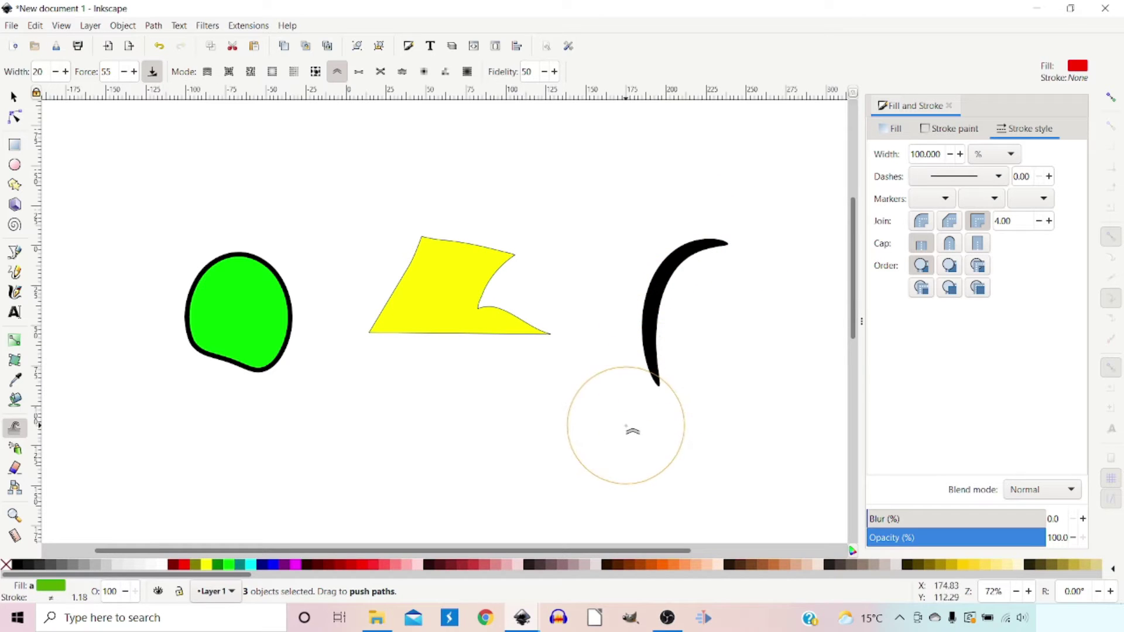
Try to push the arc with the Tweak tool and undo the distortion
{"action": "left_click_drag", "start_coordinate": [632, 430], "coordinate": [640, 396]}
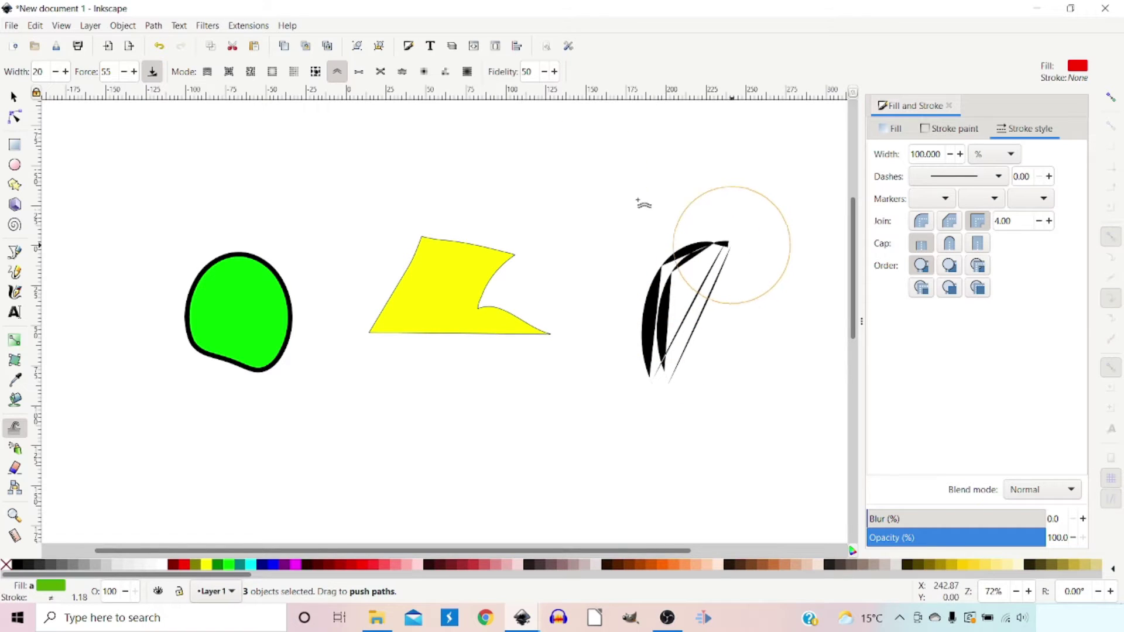
{"action": "key", "text": "ctrl+z"}
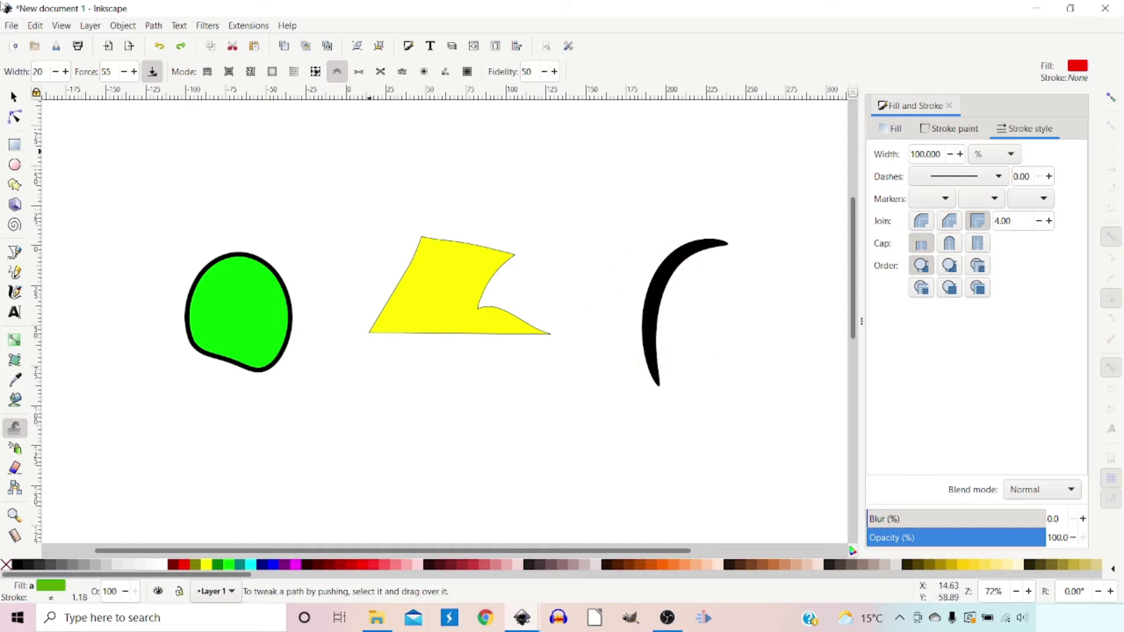
Convert the three selected objects to plain paths
{"action": "left_click", "coordinate": [14, 97]}
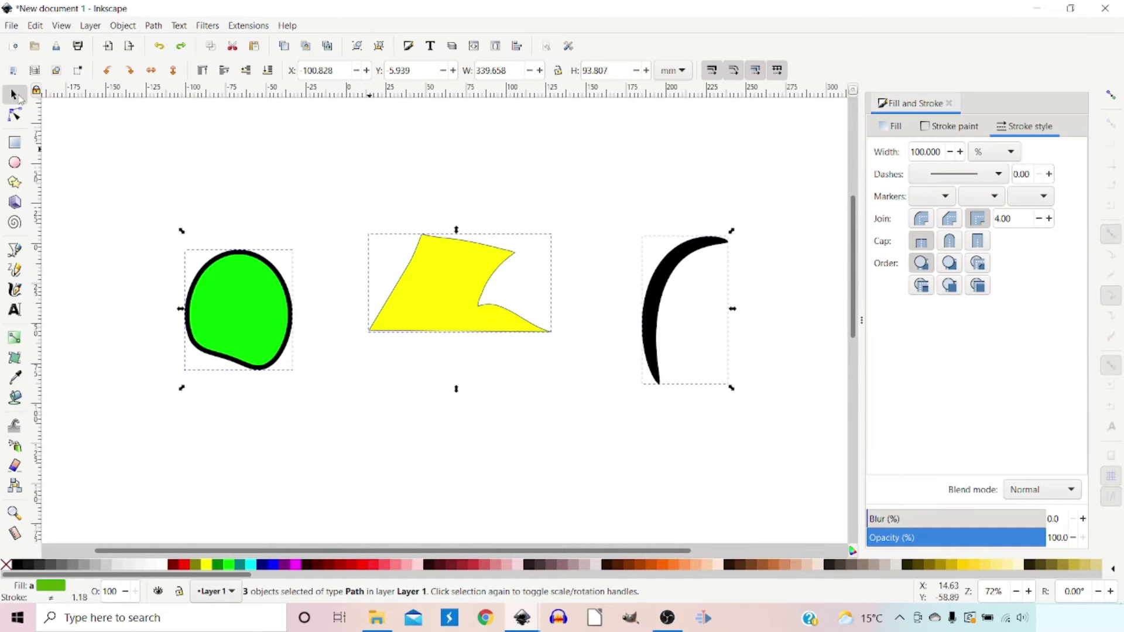
{"action": "left_click", "coordinate": [153, 26]}
{"action": "left_click", "coordinate": [186, 40]}
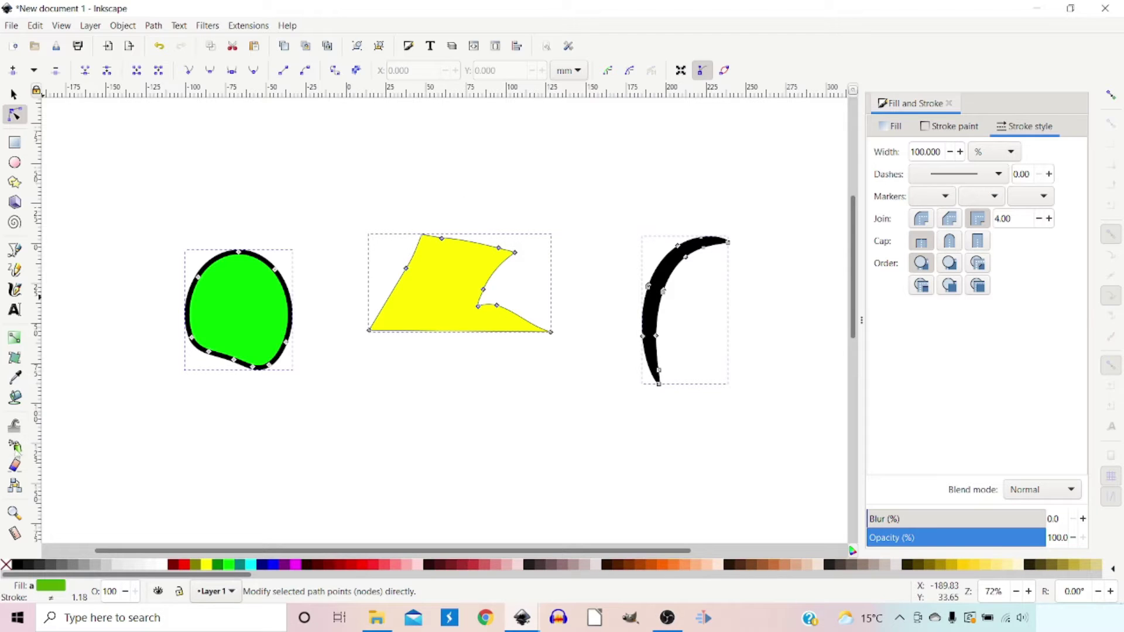
Bend the black arc into a wavy curve by pushing its upper and middle parts to the right with the Tweak tool's push mode
{"action": "left_click", "coordinate": [16, 429]}
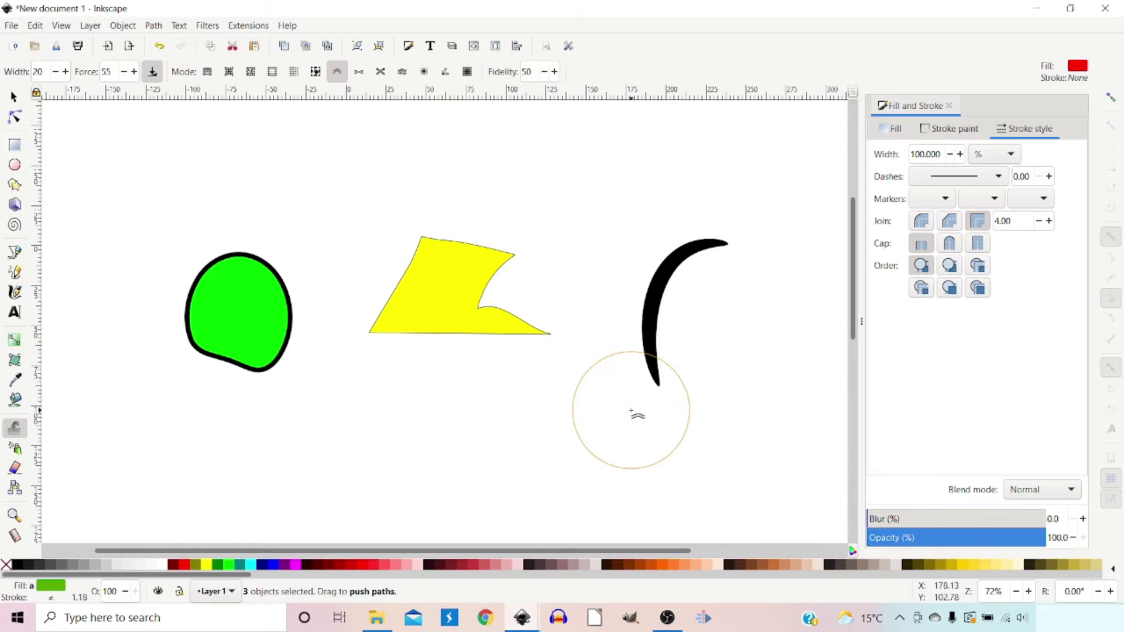
{"action": "mouse_move", "coordinate": [634, 414]}
{"action": "left_mouse_down"}
{"action": "mouse_move", "coordinate": [723, 264]}
{"action": "mouse_move", "coordinate": [710, 287]}
{"action": "mouse_move", "coordinate": [700, 244]}
{"action": "mouse_move", "coordinate": [666, 251]}
{"action": "mouse_move", "coordinate": [628, 214]}
{"action": "mouse_move", "coordinate": [680, 269]}
{"action": "left_mouse_up"}
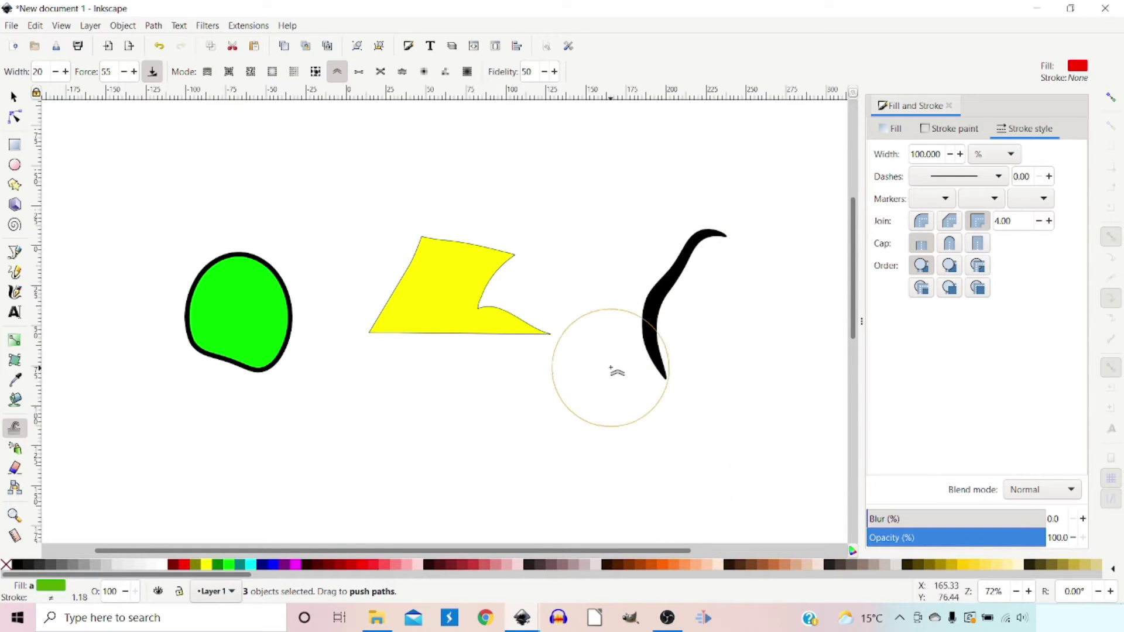
{"action": "mouse_move", "coordinate": [615, 371]}
{"action": "left_mouse_down"}
{"action": "mouse_move", "coordinate": [665, 322]}
{"action": "mouse_move", "coordinate": [669, 348]}
{"action": "left_mouse_up"}
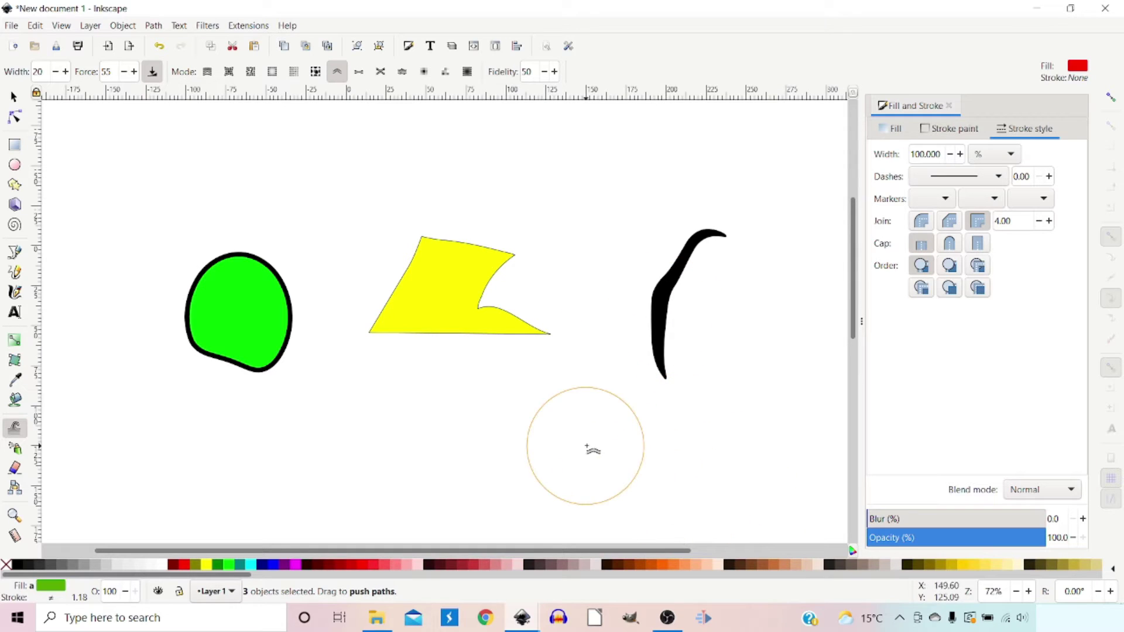
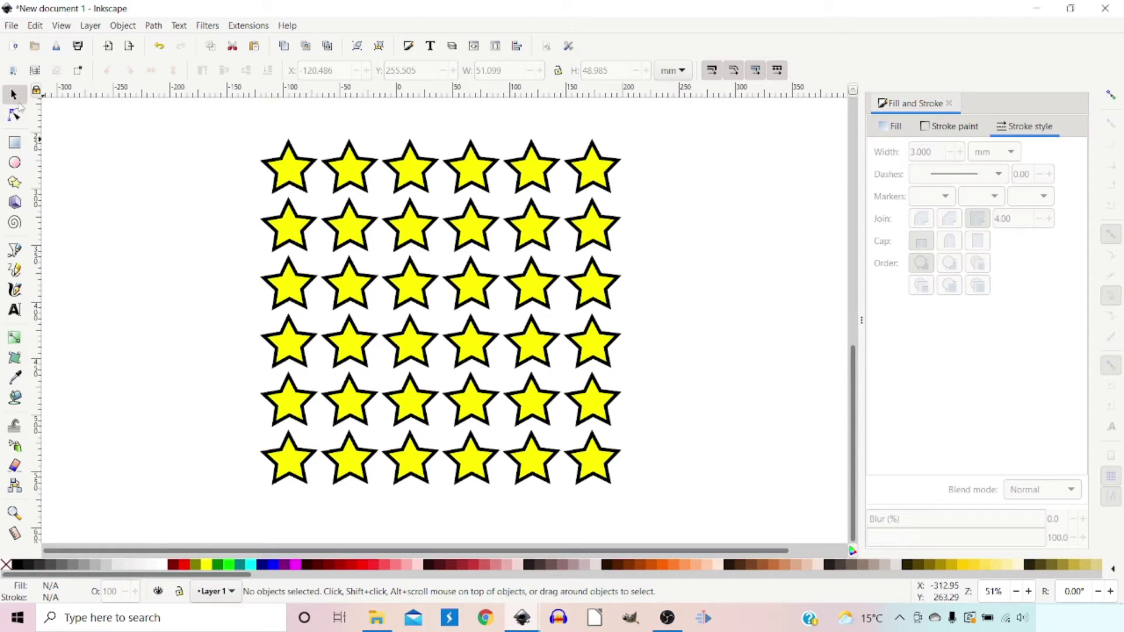
Select the whole star grid and try displacing stars across it with the Tweak tool's move mode
{"action": "left_click_drag", "start_coordinate": [193, 139], "coordinate": [248, 209]}
{"action": "left_click_drag", "start_coordinate": [636, 463], "coordinate": [661, 492]}
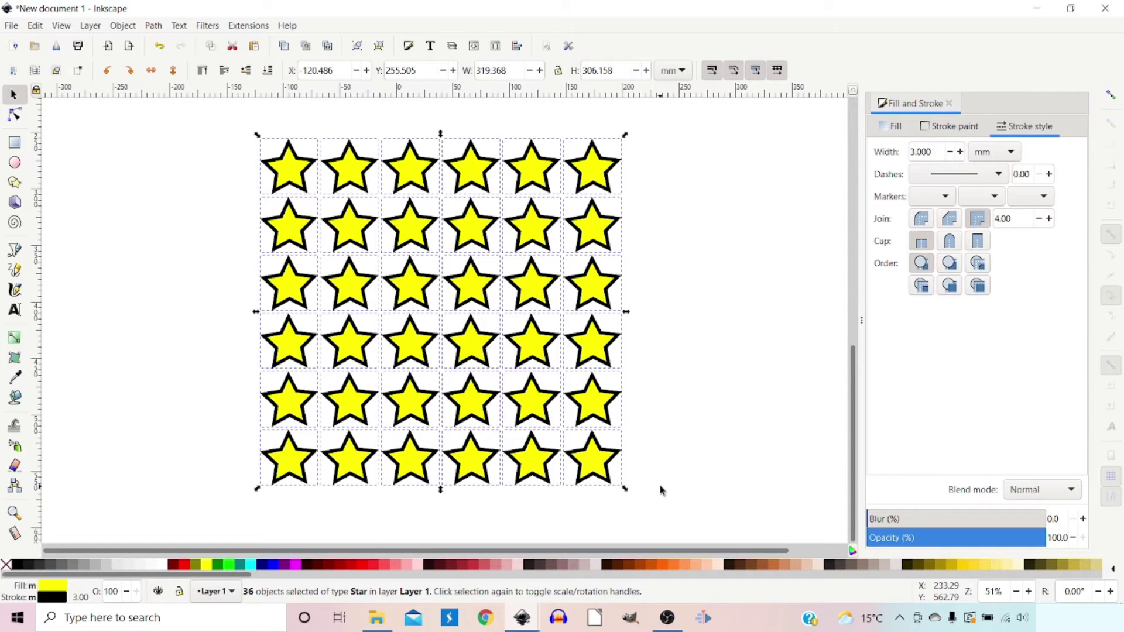
{"action": "left_click", "coordinate": [15, 428]}
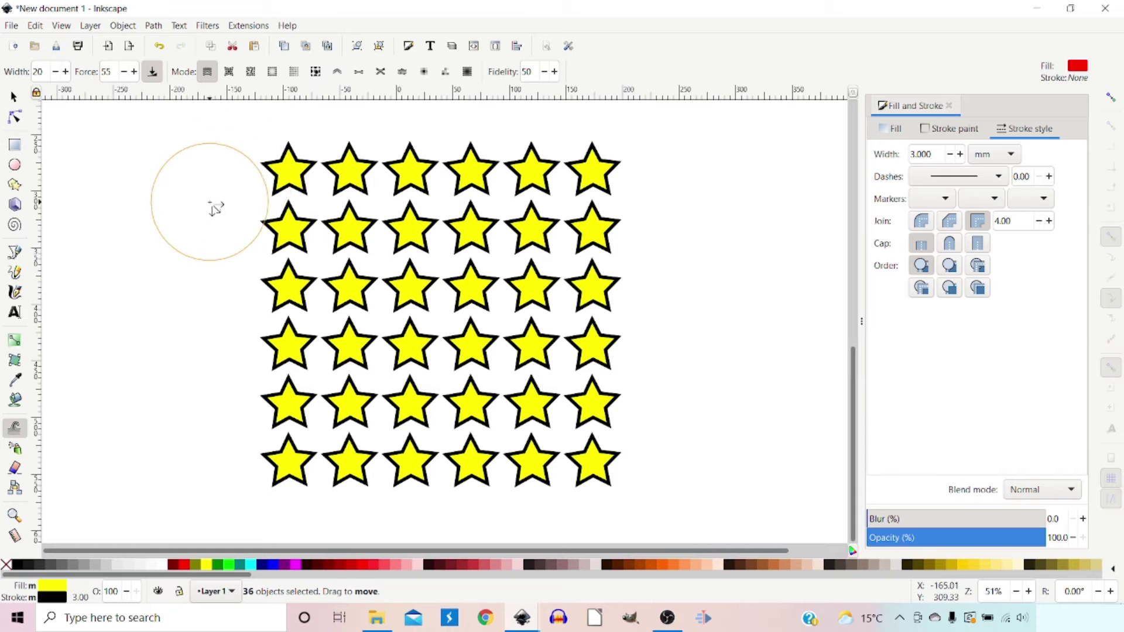
{"action": "left_click_drag", "start_coordinate": [233, 222], "coordinate": [290, 216]}
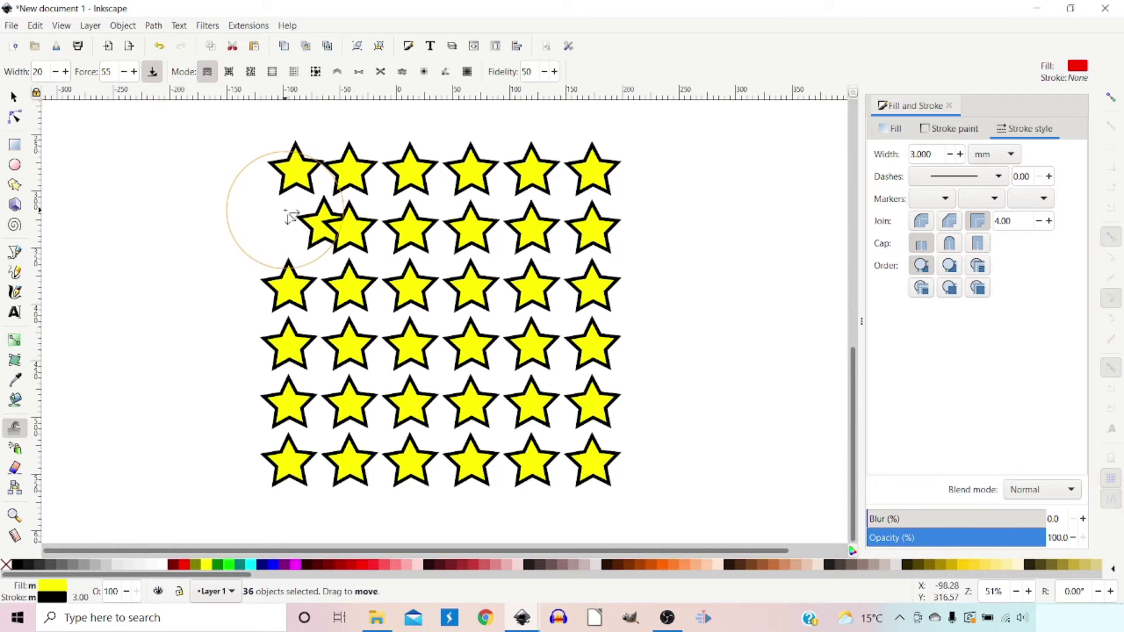
{"action": "mouse_move", "coordinate": [269, 314]}
{"action": "left_mouse_down"}
{"action": "mouse_move", "coordinate": [319, 363]}
{"action": "mouse_move", "coordinate": [371, 318]}
{"action": "mouse_move", "coordinate": [432, 296]}
{"action": "mouse_move", "coordinate": [498, 170]}
{"action": "left_mouse_up"}
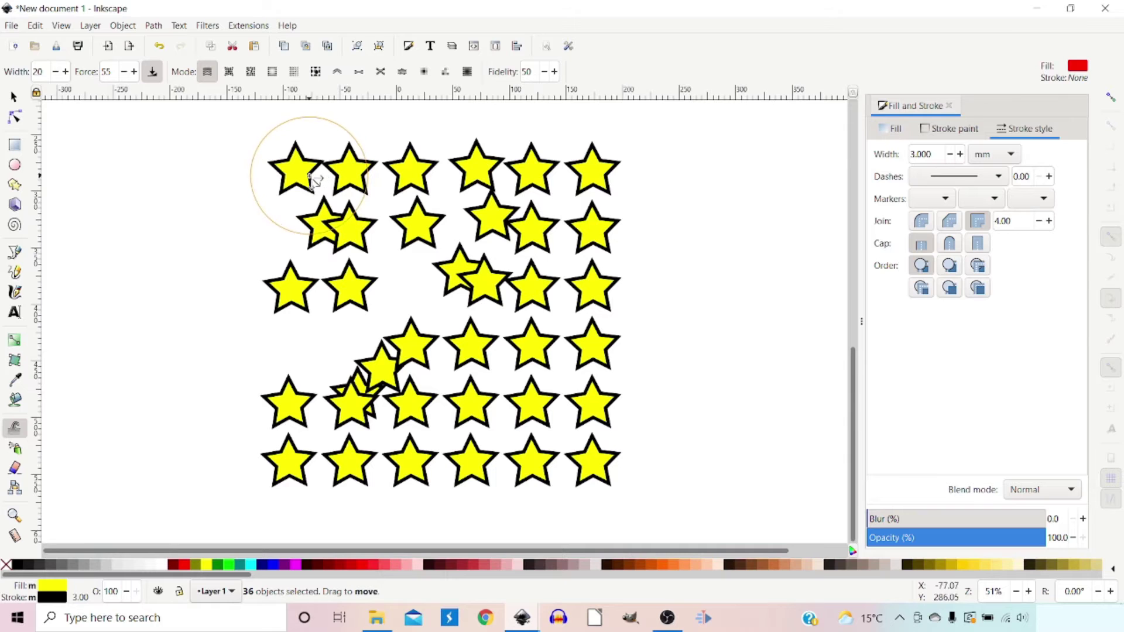
{"action": "mouse_move", "coordinate": [710, 264]}
{"action": "left_mouse_down"}
{"action": "mouse_move", "coordinate": [612, 268]}
{"action": "mouse_move", "coordinate": [683, 358]}
{"action": "mouse_move", "coordinate": [644, 444]}
{"action": "mouse_move", "coordinate": [556, 393]}
{"action": "mouse_move", "coordinate": [396, 490]}
{"action": "left_mouse_up"}
Undo all the star displacements made with move mode
{"action": "key", "text": "ctrl+z"}
{"action": "key", "text": "ctrl+z"}
{"action": "key", "text": "ctrl+z"}
{"action": "key", "text": "ctrl+z"}
{"action": "key", "text": "ctrl+z"}
{"action": "key", "text": "ctrl+z"}
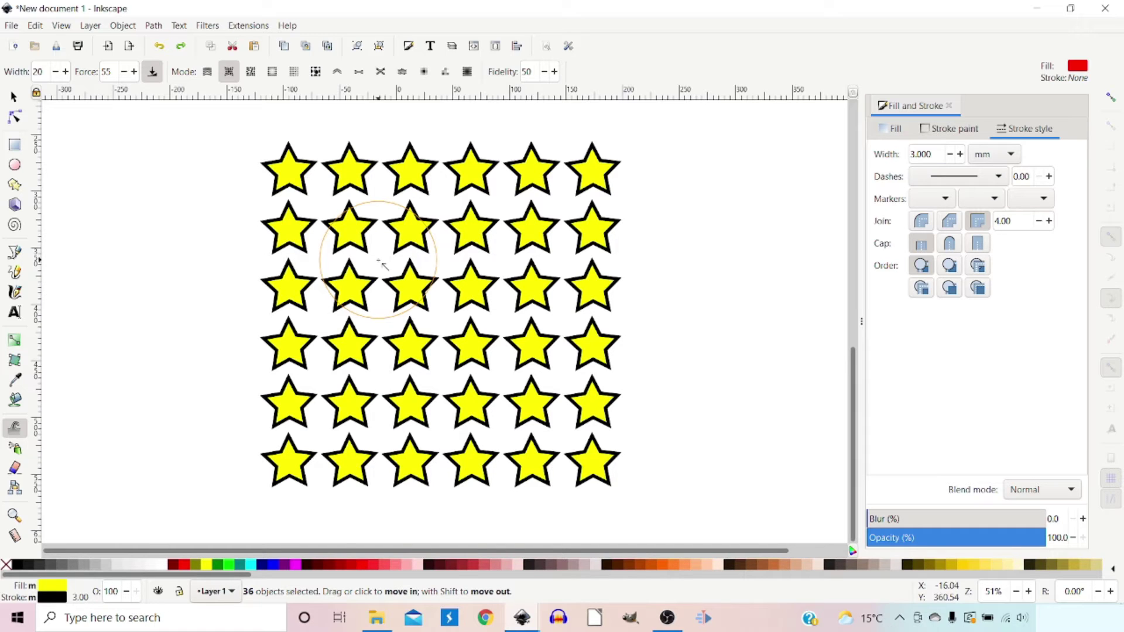
Try gathering stars together and spreading them apart with the Tweak tool's move in/out mode, and undo the result
{"action": "left_click_drag", "start_coordinate": [381, 265], "coordinate": [375, 260]}
{"action": "left_click_drag", "start_coordinate": [465, 331], "coordinate": [473, 363]}
{"action": "left_click_drag", "start_coordinate": [611, 327], "coordinate": [553, 328]}
{"action": "mouse_move", "coordinate": [439, 439]}
{"action": "left_mouse_down"}
{"action": "mouse_move", "coordinate": [400, 462]}
{"action": "mouse_move", "coordinate": [441, 442]}
{"action": "mouse_move", "coordinate": [424, 417]}
{"action": "left_mouse_up"}
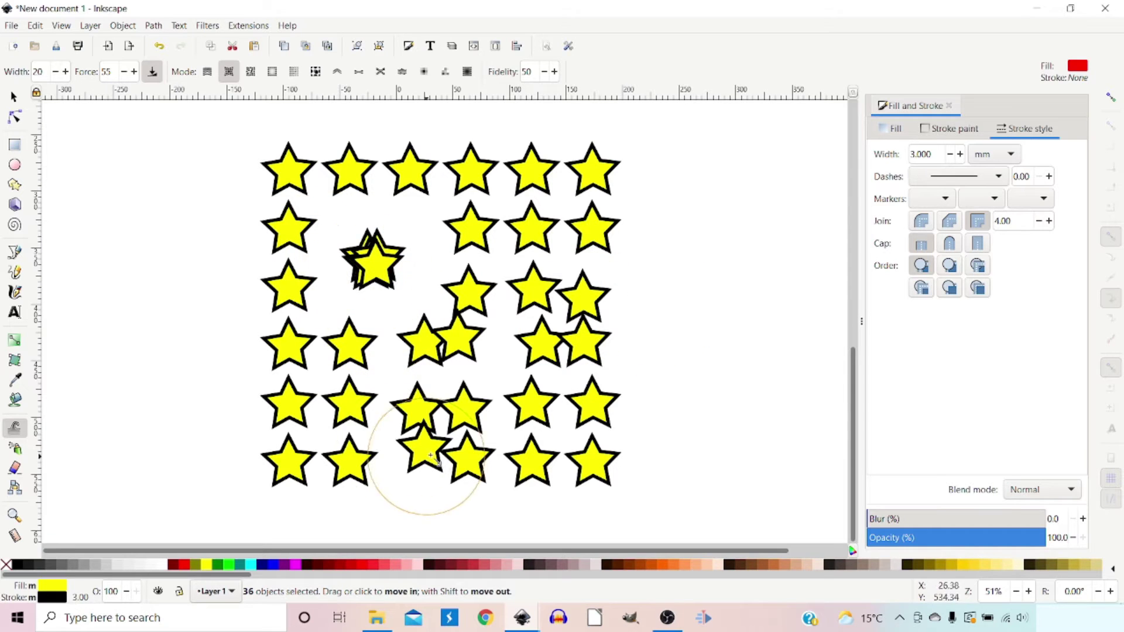
{"action": "mouse_move", "coordinate": [443, 452]}
{"action": "left_mouse_down"}
{"action": "mouse_move", "coordinate": [434, 348]}
{"action": "mouse_move", "coordinate": [453, 331]}
{"action": "mouse_move", "coordinate": [484, 346]}
{"action": "mouse_move", "coordinate": [522, 326]}
{"action": "mouse_move", "coordinate": [546, 338]}
{"action": "mouse_move", "coordinate": [568, 325]}
{"action": "mouse_move", "coordinate": [548, 322]}
{"action": "mouse_move", "coordinate": [545, 336]}
{"action": "mouse_move", "coordinate": [357, 414]}
{"action": "mouse_move", "coordinate": [414, 408]}
{"action": "mouse_move", "coordinate": [375, 422]}
{"action": "mouse_move", "coordinate": [392, 405]}
{"action": "mouse_move", "coordinate": [360, 406]}
{"action": "left_mouse_up"}
{"action": "mouse_move", "coordinate": [377, 249]}
{"action": "left_mouse_down"}
{"action": "mouse_move", "coordinate": [373, 283]}
{"action": "mouse_move", "coordinate": [374, 258]}
{"action": "left_mouse_up"}
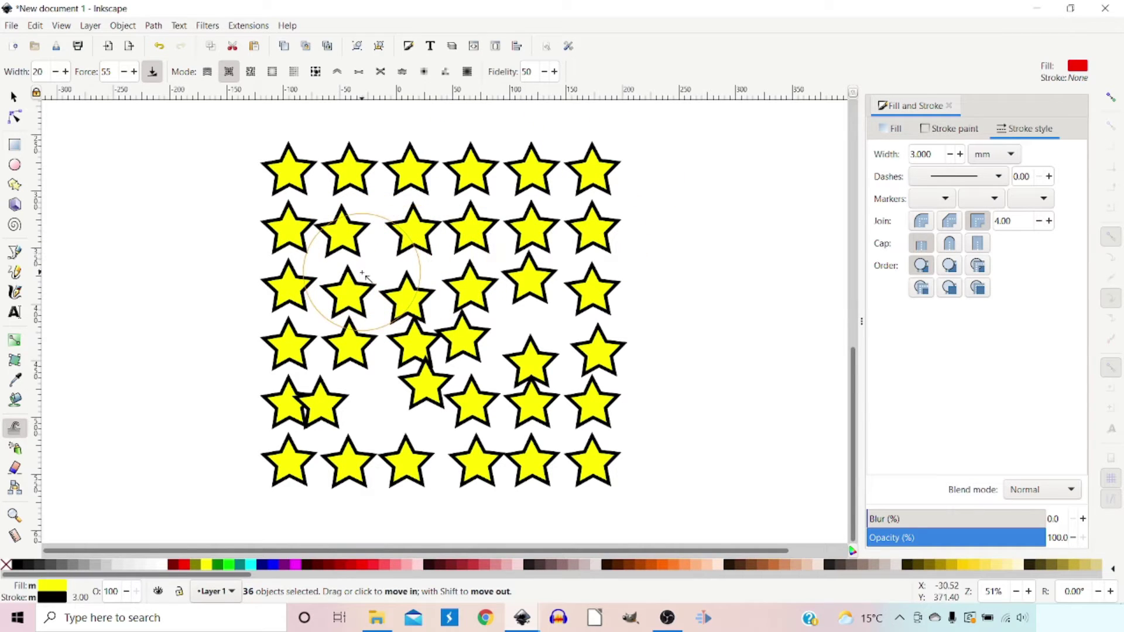
{"action": "key", "text": "ctrl+z"}
Try scattering the whole star grid with the Tweak tool's random move mode and undo the scattering
{"action": "left_click", "coordinate": [251, 72]}
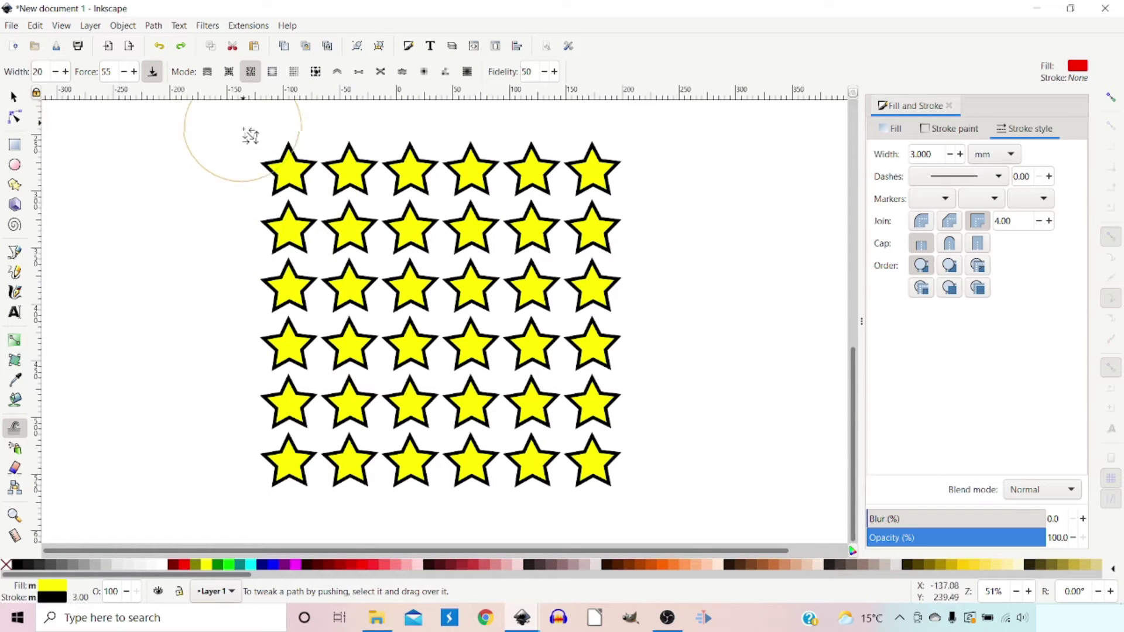
{"action": "mouse_move", "coordinate": [287, 219]}
{"action": "left_mouse_down"}
{"action": "mouse_move", "coordinate": [351, 191]}
{"action": "mouse_move", "coordinate": [377, 206]}
{"action": "mouse_move", "coordinate": [407, 291]}
{"action": "mouse_move", "coordinate": [473, 263]}
{"action": "mouse_move", "coordinate": [505, 209]}
{"action": "mouse_move", "coordinate": [547, 219]}
{"action": "mouse_move", "coordinate": [586, 372]}
{"action": "mouse_move", "coordinate": [535, 395]}
{"action": "mouse_move", "coordinate": [460, 341]}
{"action": "mouse_move", "coordinate": [403, 376]}
{"action": "mouse_move", "coordinate": [400, 426]}
{"action": "mouse_move", "coordinate": [332, 436]}
{"action": "mouse_move", "coordinate": [308, 378]}
{"action": "mouse_move", "coordinate": [313, 340]}
{"action": "mouse_move", "coordinate": [388, 293]}
{"action": "mouse_move", "coordinate": [451, 298]}
{"action": "mouse_move", "coordinate": [487, 176]}
{"action": "mouse_move", "coordinate": [557, 173]}
{"action": "mouse_move", "coordinate": [594, 227]}
{"action": "mouse_move", "coordinate": [583, 412]}
{"action": "mouse_move", "coordinate": [600, 443]}
{"action": "mouse_move", "coordinate": [527, 478]}
{"action": "mouse_move", "coordinate": [486, 468]}
{"action": "mouse_move", "coordinate": [446, 419]}
{"action": "mouse_move", "coordinate": [351, 458]}
{"action": "mouse_move", "coordinate": [304, 461]}
{"action": "mouse_move", "coordinate": [260, 353]}
{"action": "mouse_move", "coordinate": [296, 285]}
{"action": "left_mouse_up"}
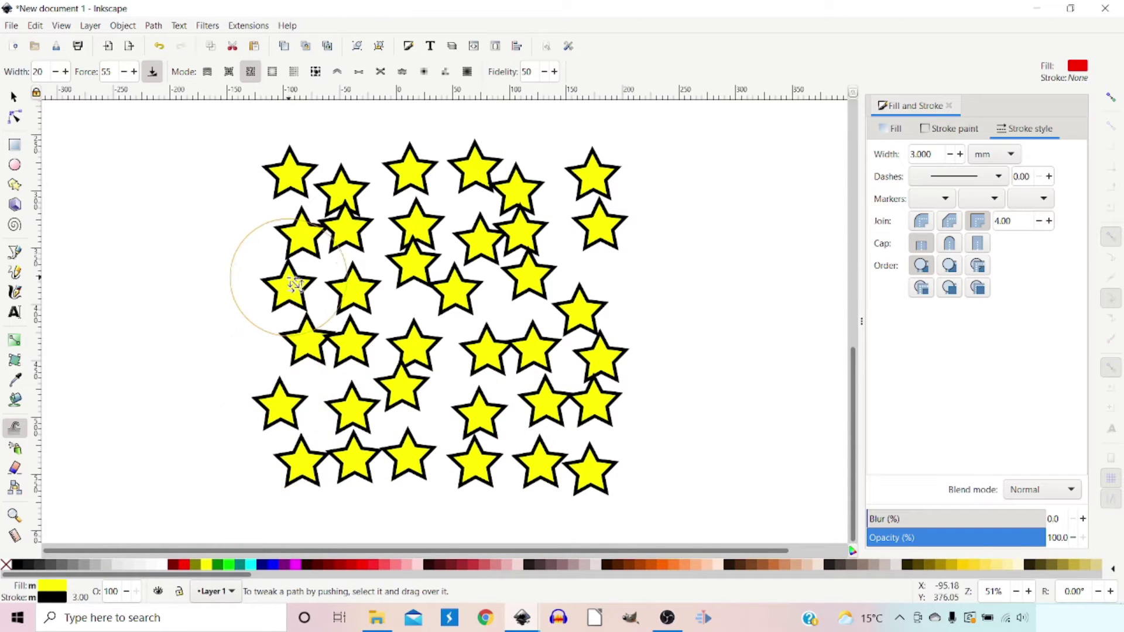
{"action": "key", "text": "ctrl+z"}
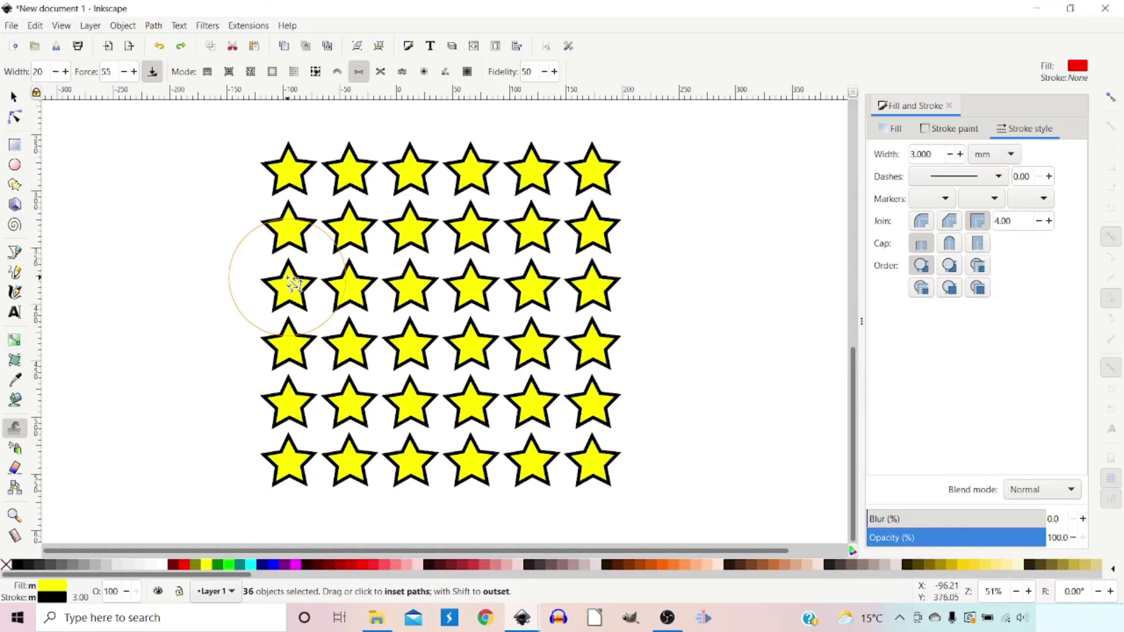
Reselect all objects and use the Tweak tool's scale mode to shrink stars near the grid's centre and enlarge stars in its right-hand columns
{"action": "key", "text": "Escape"}
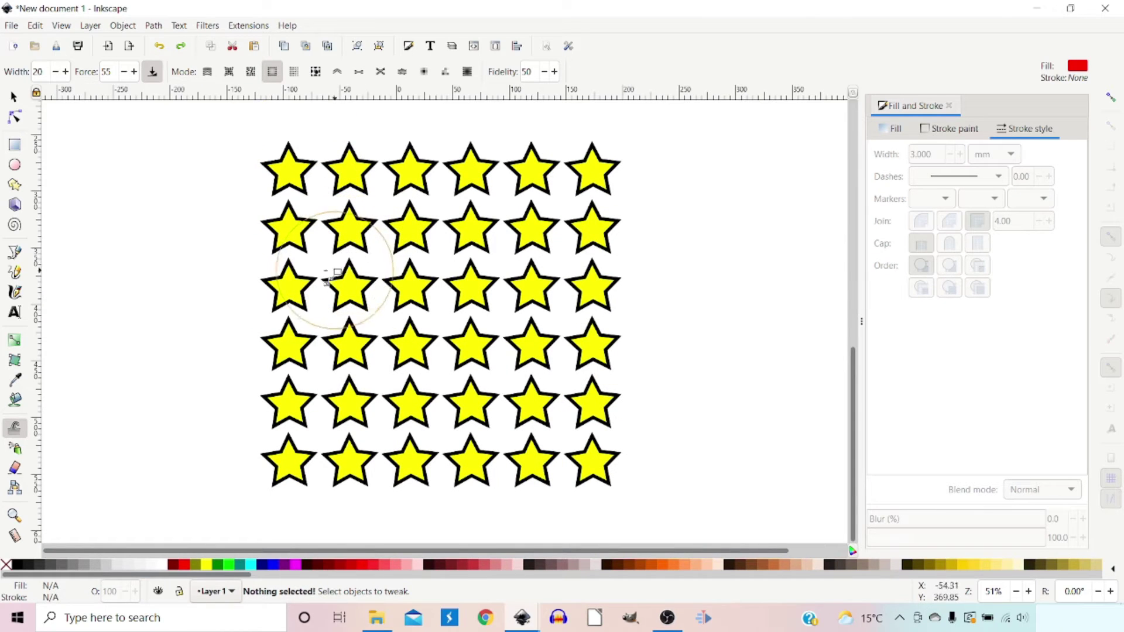
{"action": "key", "text": "ctrl+a"}
{"action": "mouse_move", "coordinate": [388, 258]}
{"action": "left_mouse_down"}
{"action": "mouse_move", "coordinate": [436, 321]}
{"action": "mouse_move", "coordinate": [383, 344]}
{"action": "mouse_move", "coordinate": [426, 269]}
{"action": "mouse_move", "coordinate": [440, 331]}
{"action": "mouse_move", "coordinate": [393, 284]}
{"action": "mouse_move", "coordinate": [435, 323]}
{"action": "mouse_move", "coordinate": [409, 290]}
{"action": "left_mouse_up"}
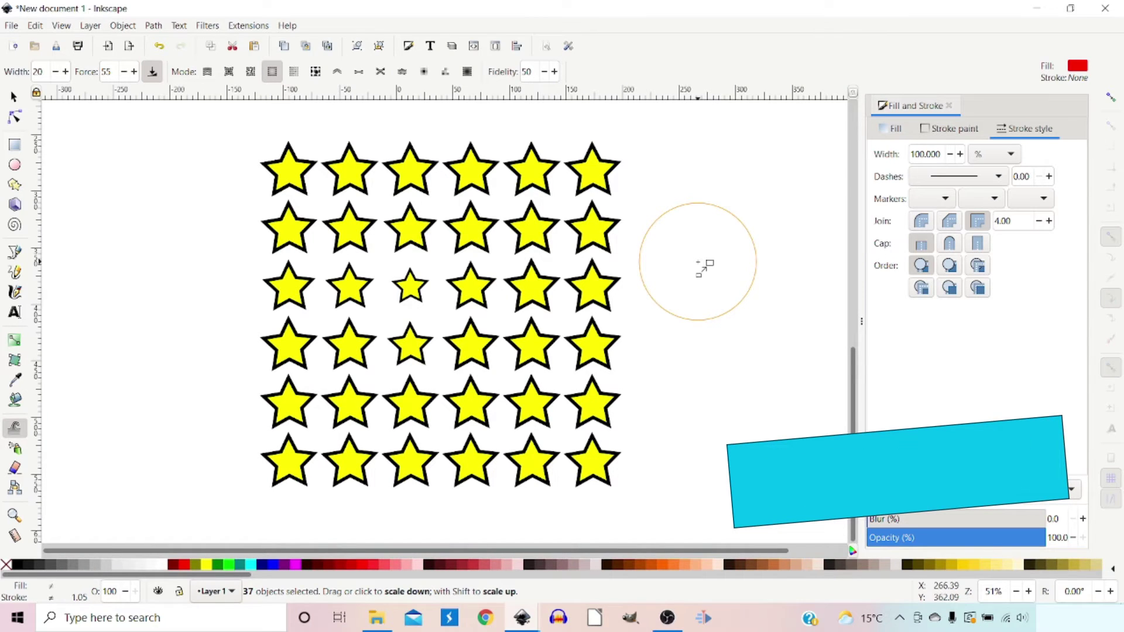
{"action": "mouse_move", "coordinate": [610, 259]}
{"action": "left_mouse_down"}
{"action": "mouse_move", "coordinate": [546, 298]}
{"action": "mouse_move", "coordinate": [461, 259]}
{"action": "mouse_move", "coordinate": [411, 271]}
{"action": "mouse_move", "coordinate": [435, 312]}
{"action": "mouse_move", "coordinate": [365, 254]}
{"action": "mouse_move", "coordinate": [366, 313]}
{"action": "mouse_move", "coordinate": [398, 270]}
{"action": "mouse_move", "coordinate": [280, 302]}
{"action": "mouse_move", "coordinate": [392, 359]}
{"action": "mouse_move", "coordinate": [433, 315]}
{"action": "mouse_move", "coordinate": [466, 392]}
{"action": "mouse_move", "coordinate": [510, 375]}
{"action": "mouse_move", "coordinate": [552, 391]}
{"action": "mouse_move", "coordinate": [541, 292]}
{"action": "mouse_move", "coordinate": [453, 260]}
{"action": "mouse_move", "coordinate": [541, 198]}
{"action": "mouse_move", "coordinate": [594, 245]}
{"action": "mouse_move", "coordinate": [574, 151]}
{"action": "mouse_move", "coordinate": [598, 176]}
{"action": "mouse_move", "coordinate": [590, 256]}
{"action": "mouse_move", "coordinate": [575, 256]}
{"action": "mouse_move", "coordinate": [597, 280]}
{"action": "left_mouse_up"}
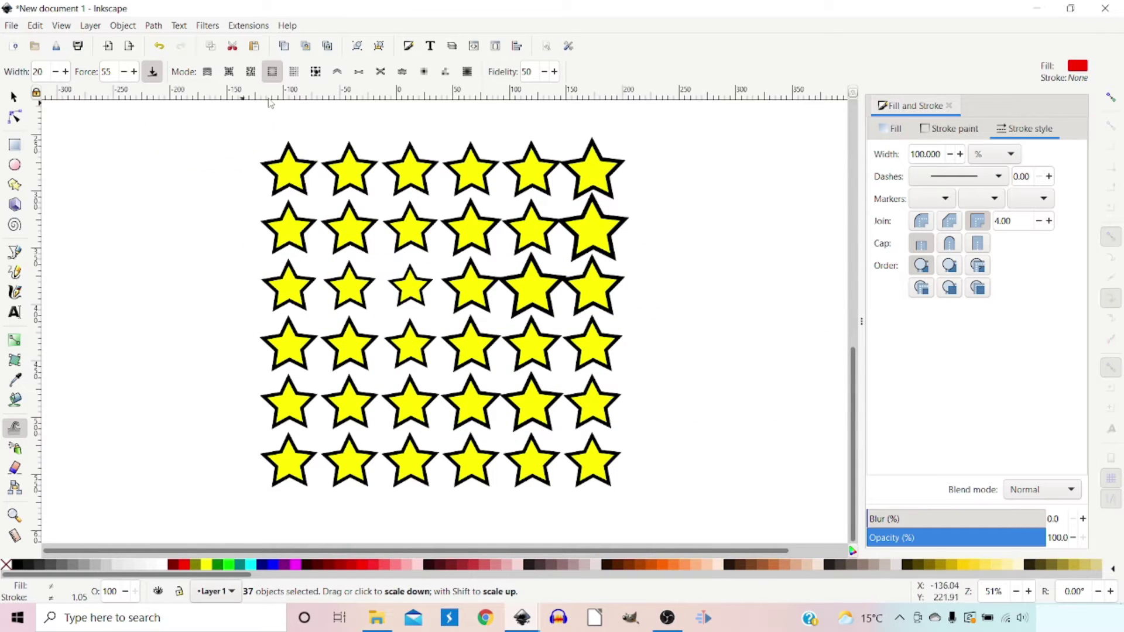
Try the Tweak tool's rotate mode diagonally across the star grid, clockwise and anticlockwise, and undo the most recent rotations
{"action": "left_click", "coordinate": [293, 71]}
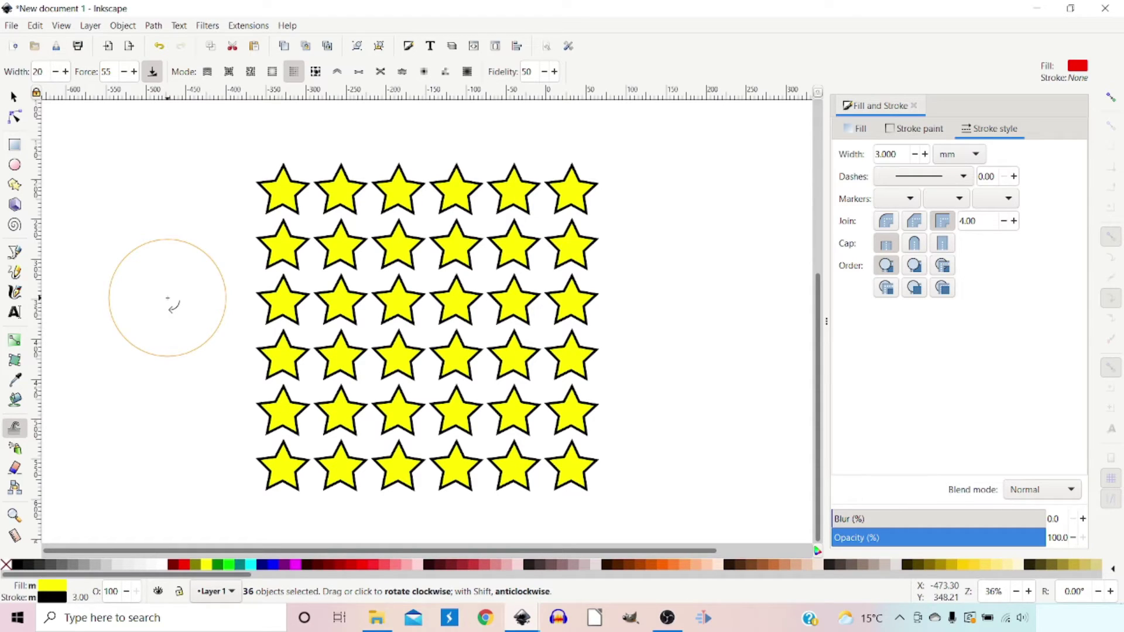
{"action": "mouse_move", "coordinate": [240, 281]}
{"action": "left_mouse_down"}
{"action": "mouse_move", "coordinate": [381, 294]}
{"action": "mouse_move", "coordinate": [422, 281]}
{"action": "mouse_move", "coordinate": [523, 315]}
{"action": "mouse_move", "coordinate": [424, 438]}
{"action": "mouse_move", "coordinate": [397, 438]}
{"action": "mouse_move", "coordinate": [449, 425]}
{"action": "mouse_move", "coordinate": [448, 438]}
{"action": "mouse_move", "coordinate": [547, 454]}
{"action": "left_mouse_up"}
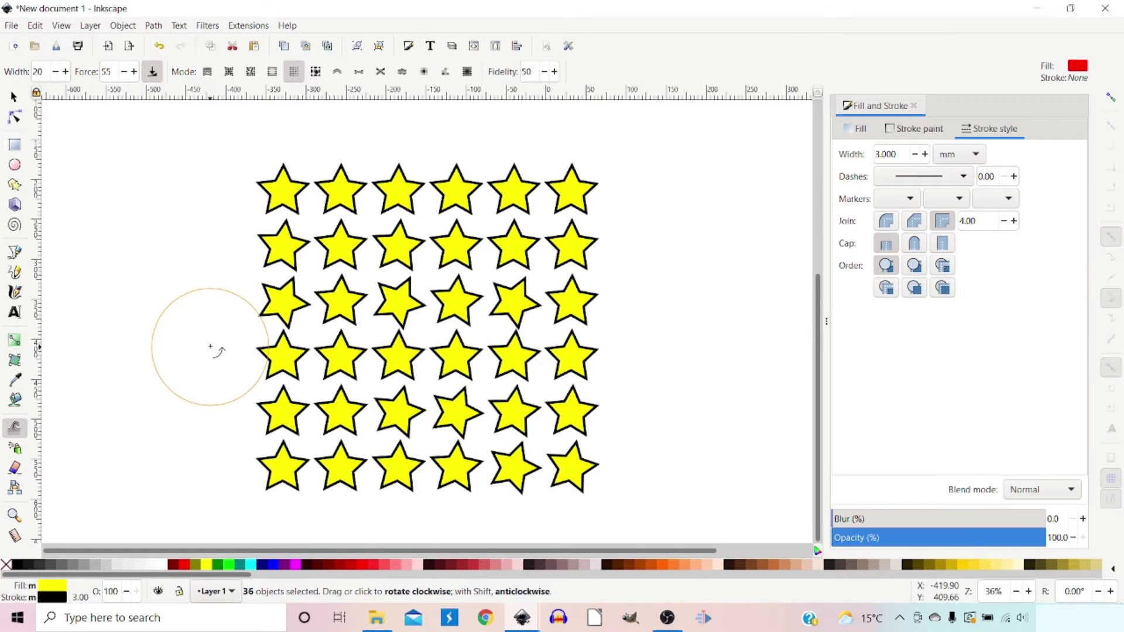
{"action": "mouse_move", "coordinate": [258, 316]}
{"action": "left_mouse_down"}
{"action": "mouse_move", "coordinate": [339, 349]}
{"action": "mouse_move", "coordinate": [392, 353]}
{"action": "mouse_move", "coordinate": [468, 400]}
{"action": "mouse_move", "coordinate": [550, 471]}
{"action": "left_mouse_up"}
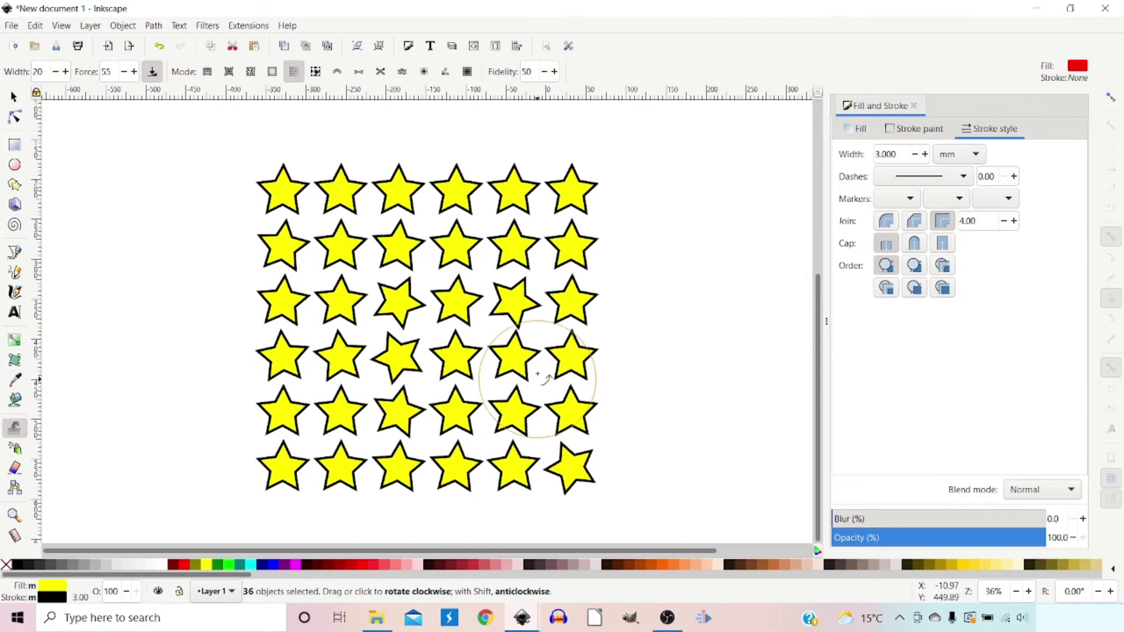
{"action": "key", "text": "ctrl+z"}
{"action": "key", "text": "ctrl+z"}
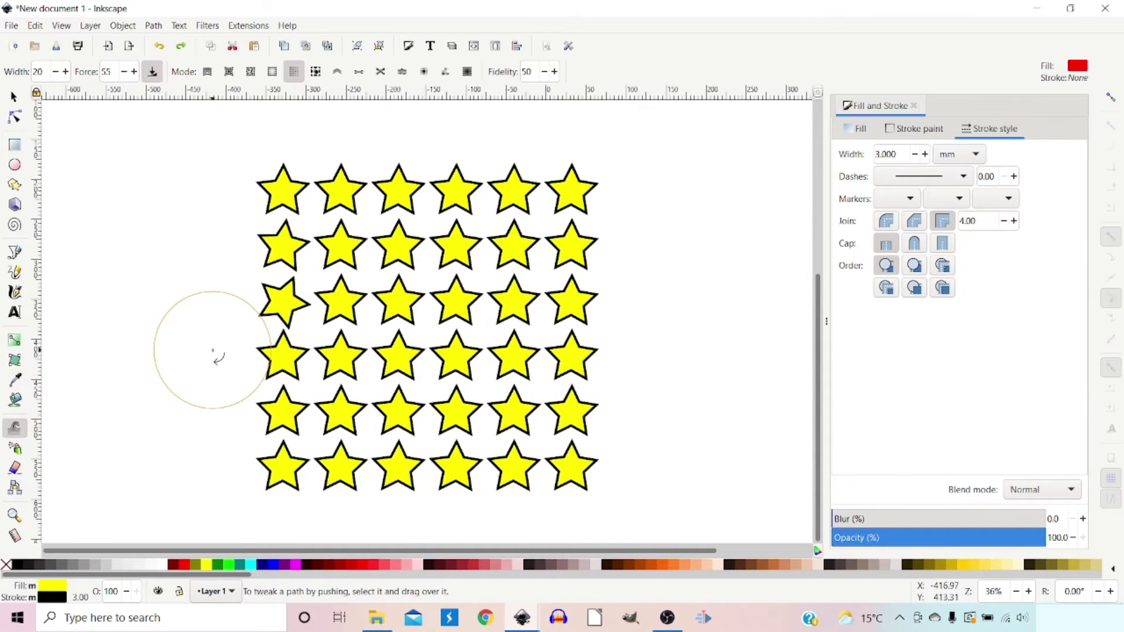
Duplicate stars in the grid's upper-left area with the Tweak tool's duplicate mode and move several copies off the originals
{"action": "left_click", "coordinate": [316, 72]}
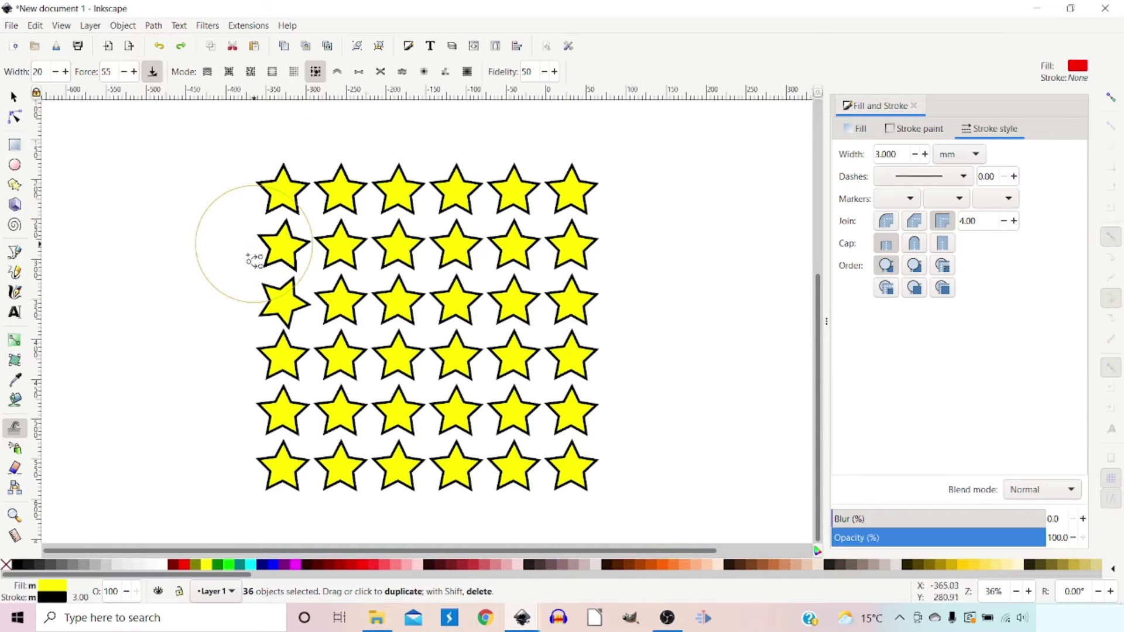
{"action": "left_click", "coordinate": [339, 179]}
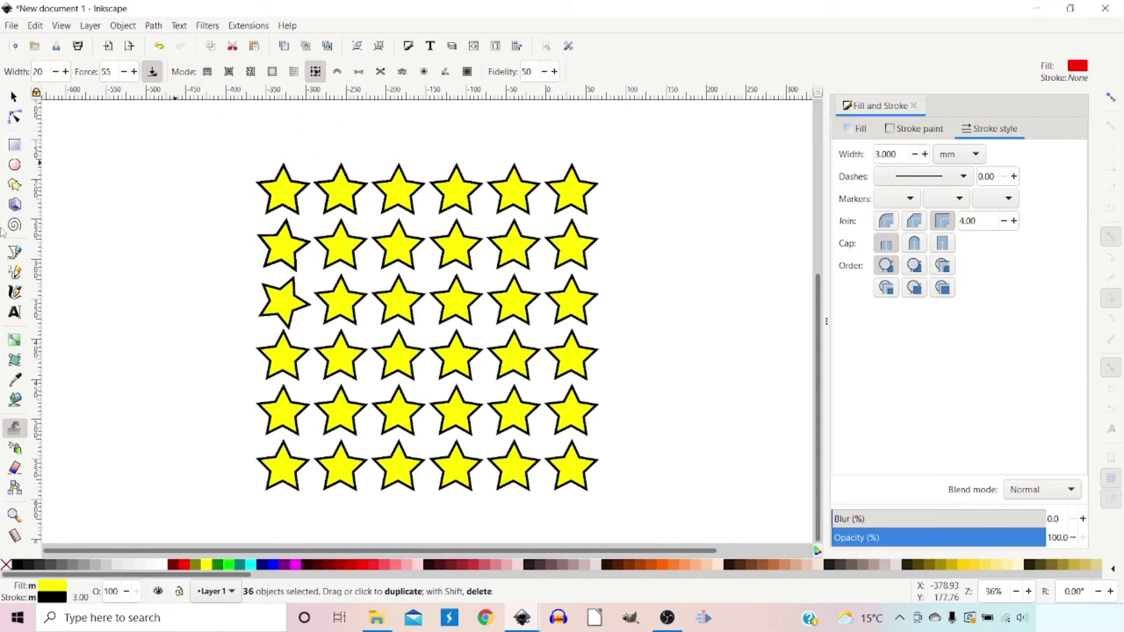
{"action": "key", "text": "s"}
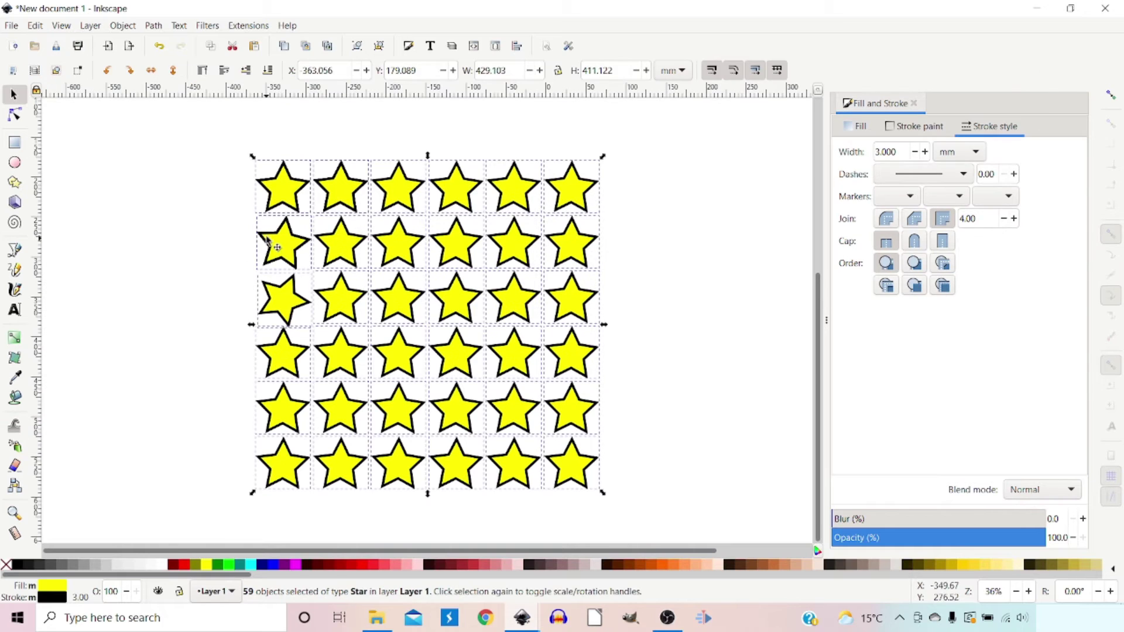
{"action": "left_click_drag", "start_coordinate": [280, 195], "coordinate": [272, 200]}
{"action": "left_click", "coordinate": [183, 261]}
{"action": "left_click_drag", "start_coordinate": [278, 248], "coordinate": [173, 253]}
{"action": "left_click_drag", "start_coordinate": [287, 197], "coordinate": [191, 138]}
{"action": "left_click_drag", "start_coordinate": [285, 194], "coordinate": [296, 133]}
{"action": "left_click_drag", "start_coordinate": [332, 193], "coordinate": [328, 156]}
{"action": "left_click_drag", "start_coordinate": [278, 253], "coordinate": [199, 303]}
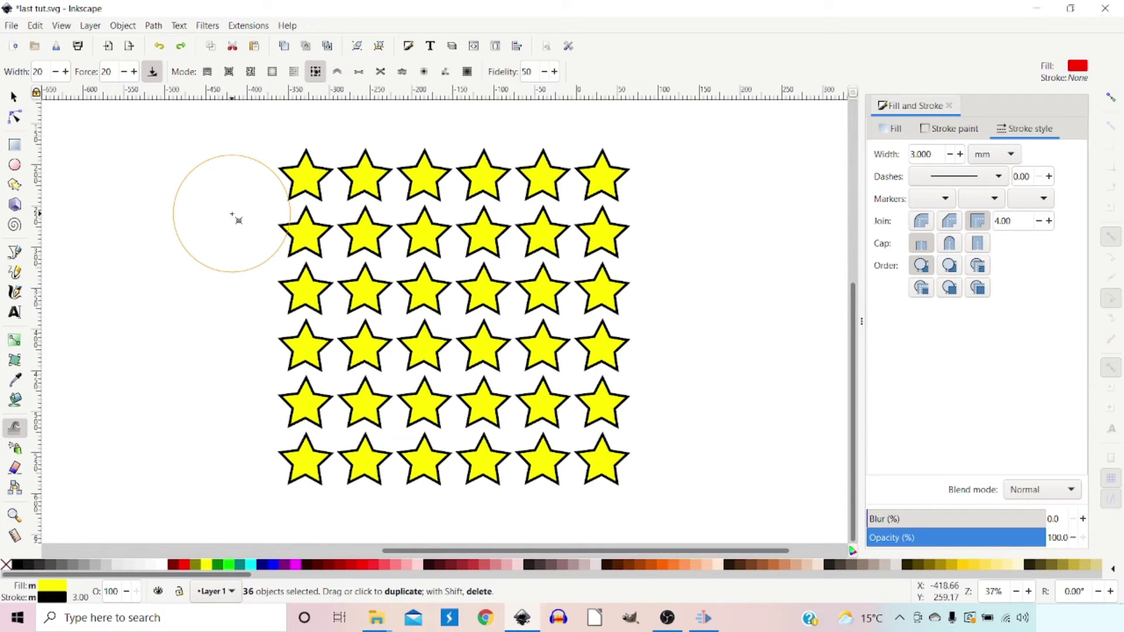
Try deleting stars along the grid's left side with the delete variant of the Tweak tool's duplicate mode
{"action": "mouse_move", "coordinate": [238, 220]}
{"action": "left_mouse_down"}
{"action": "mouse_move", "coordinate": [290, 191]}
{"action": "mouse_move", "coordinate": [417, 188]}
{"action": "mouse_move", "coordinate": [443, 243]}
{"action": "mouse_move", "coordinate": [304, 232]}
{"action": "mouse_move", "coordinate": [330, 311]}
{"action": "mouse_move", "coordinate": [507, 340]}
{"action": "mouse_move", "coordinate": [587, 253]}
{"action": "mouse_move", "coordinate": [572, 204]}
{"action": "mouse_move", "coordinate": [595, 357]}
{"action": "mouse_move", "coordinate": [553, 394]}
{"action": "mouse_move", "coordinate": [462, 425]}
{"action": "mouse_move", "coordinate": [379, 435]}
{"action": "mouse_move", "coordinate": [332, 405]}
{"action": "left_mouse_up"}
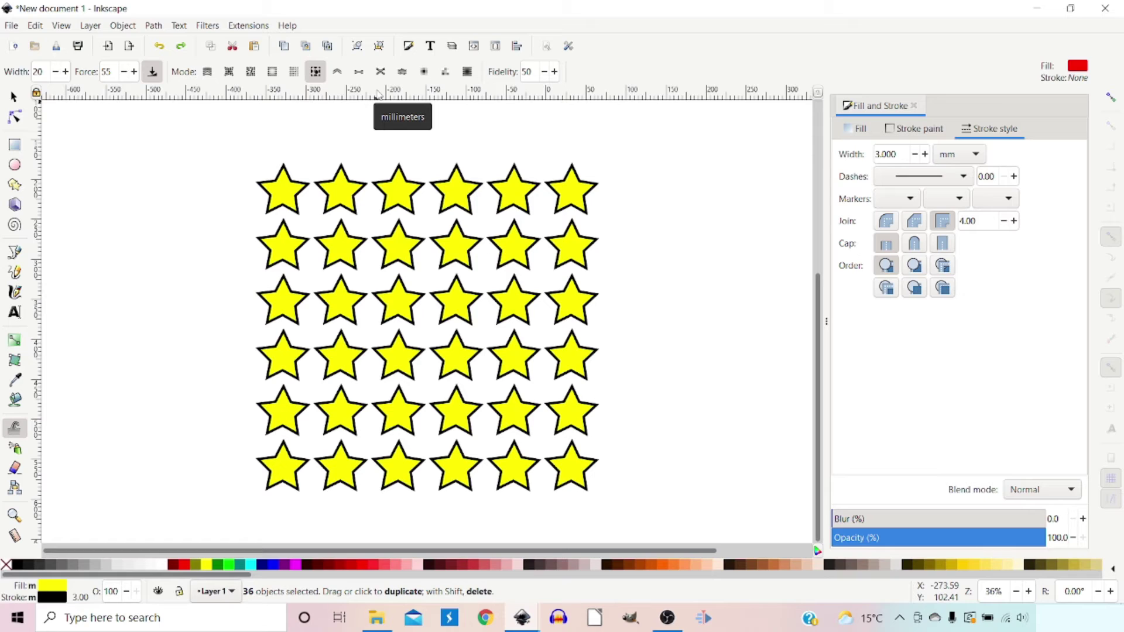
Try distorting the stars in the upper rows with the Tweak tool's push paths mode and undo the distortions
{"action": "left_click", "coordinate": [339, 75]}
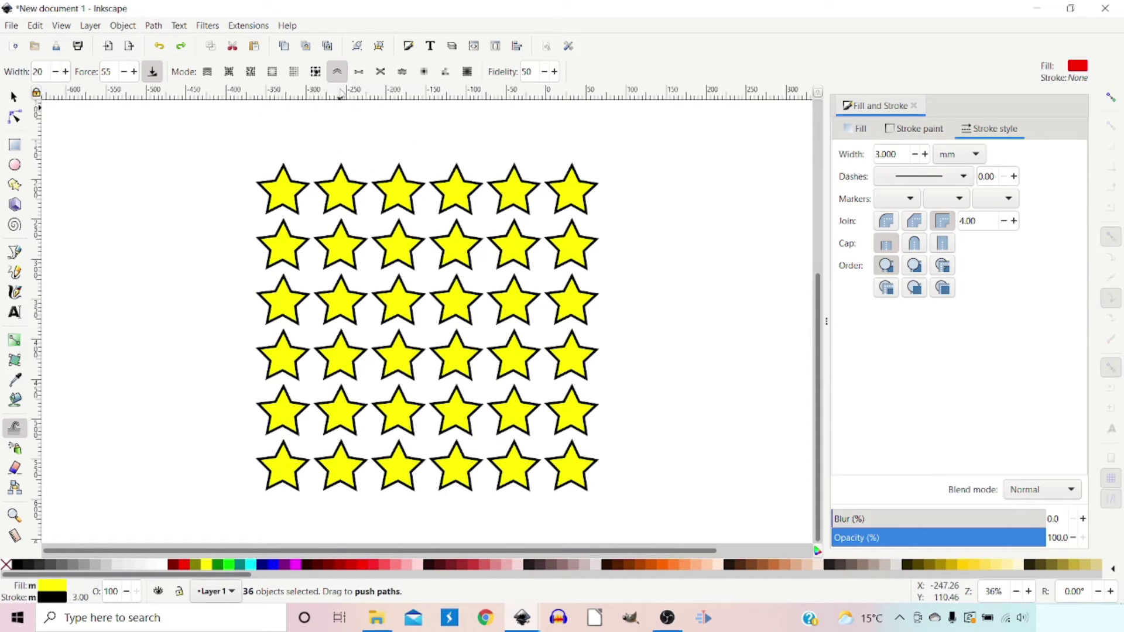
{"action": "mouse_move", "coordinate": [287, 328]}
{"action": "left_mouse_down"}
{"action": "mouse_move", "coordinate": [260, 328]}
{"action": "mouse_move", "coordinate": [366, 324]}
{"action": "left_mouse_up"}
{"action": "mouse_move", "coordinate": [399, 281]}
{"action": "left_mouse_down"}
{"action": "mouse_move", "coordinate": [477, 215]}
{"action": "mouse_move", "coordinate": [464, 223]}
{"action": "mouse_move", "coordinate": [502, 218]}
{"action": "mouse_move", "coordinate": [534, 302]}
{"action": "mouse_move", "coordinate": [540, 286]}
{"action": "mouse_move", "coordinate": [575, 294]}
{"action": "mouse_move", "coordinate": [590, 217]}
{"action": "mouse_move", "coordinate": [615, 200]}
{"action": "mouse_move", "coordinate": [598, 217]}
{"action": "mouse_move", "coordinate": [497, 194]}
{"action": "mouse_move", "coordinate": [372, 225]}
{"action": "mouse_move", "coordinate": [396, 194]}
{"action": "mouse_move", "coordinate": [373, 191]}
{"action": "mouse_move", "coordinate": [287, 261]}
{"action": "mouse_move", "coordinate": [260, 230]}
{"action": "mouse_move", "coordinate": [271, 223]}
{"action": "mouse_move", "coordinate": [261, 233]}
{"action": "mouse_move", "coordinate": [265, 325]}
{"action": "mouse_move", "coordinate": [267, 305]}
{"action": "mouse_move", "coordinate": [255, 318]}
{"action": "mouse_move", "coordinate": [285, 340]}
{"action": "mouse_move", "coordinate": [344, 351]}
{"action": "mouse_move", "coordinate": [348, 337]}
{"action": "mouse_move", "coordinate": [501, 319]}
{"action": "left_mouse_up"}
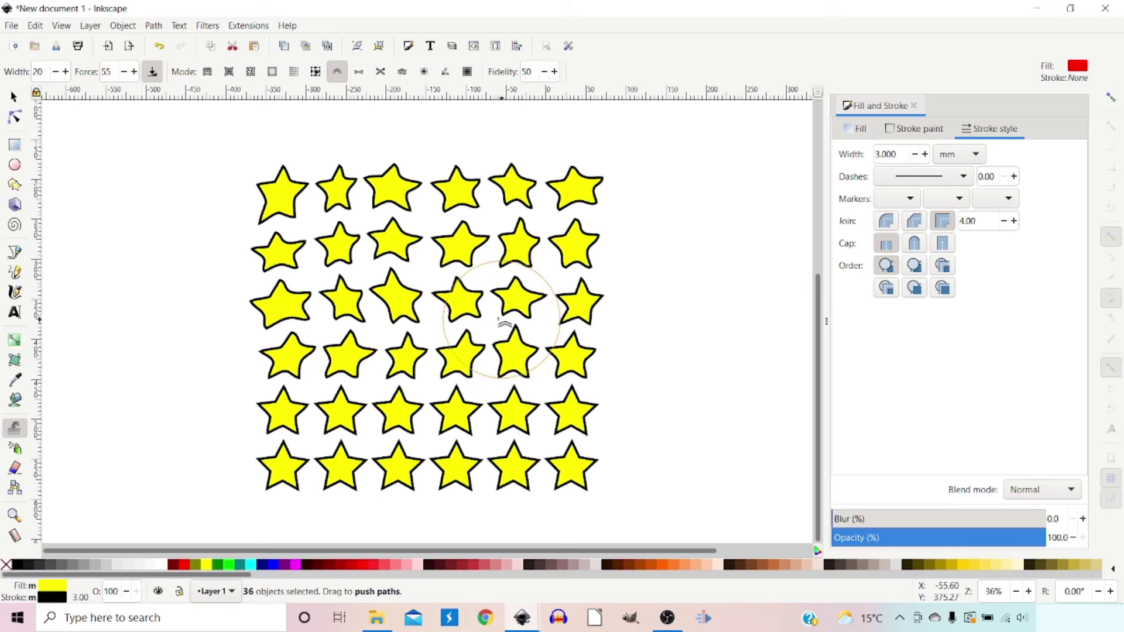
{"action": "mouse_move", "coordinate": [491, 279]}
{"action": "left_mouse_down"}
{"action": "mouse_move", "coordinate": [501, 252]}
{"action": "mouse_move", "coordinate": [536, 275]}
{"action": "left_mouse_up"}
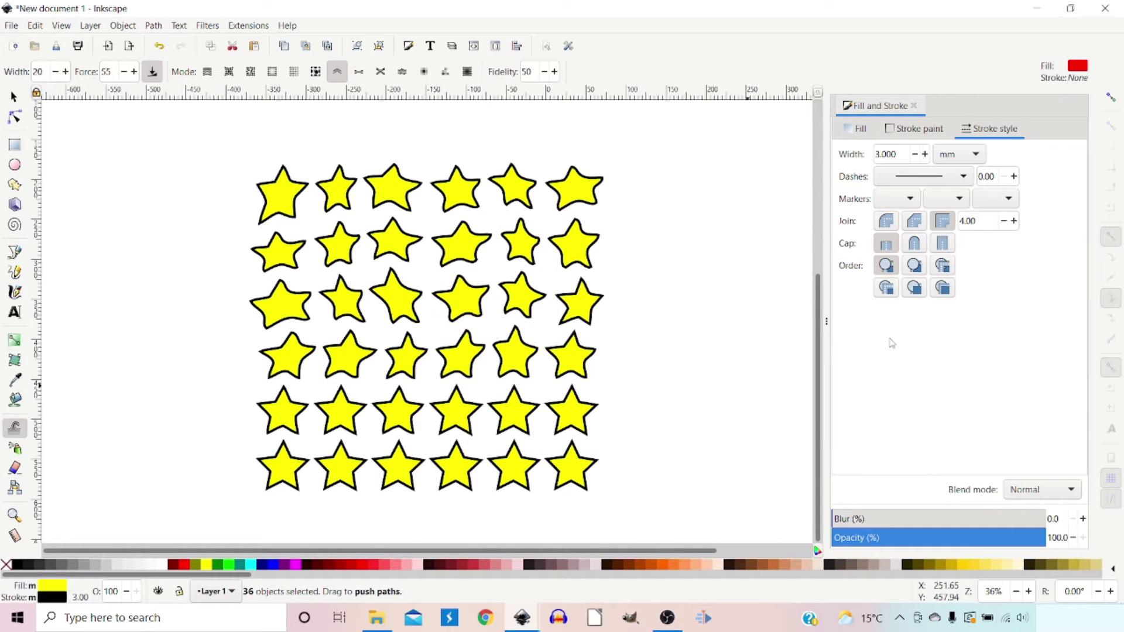
{"action": "left_click", "coordinate": [358, 73]}
{"action": "key", "text": "ctrl+z"}
{"action": "key", "text": "ctrl+z"}
{"action": "key", "text": "ctrl+z"}
{"action": "key", "text": "ctrl+z"}
{"action": "key", "text": "ctrl+z"}
{"action": "key", "text": "ctrl+z"}
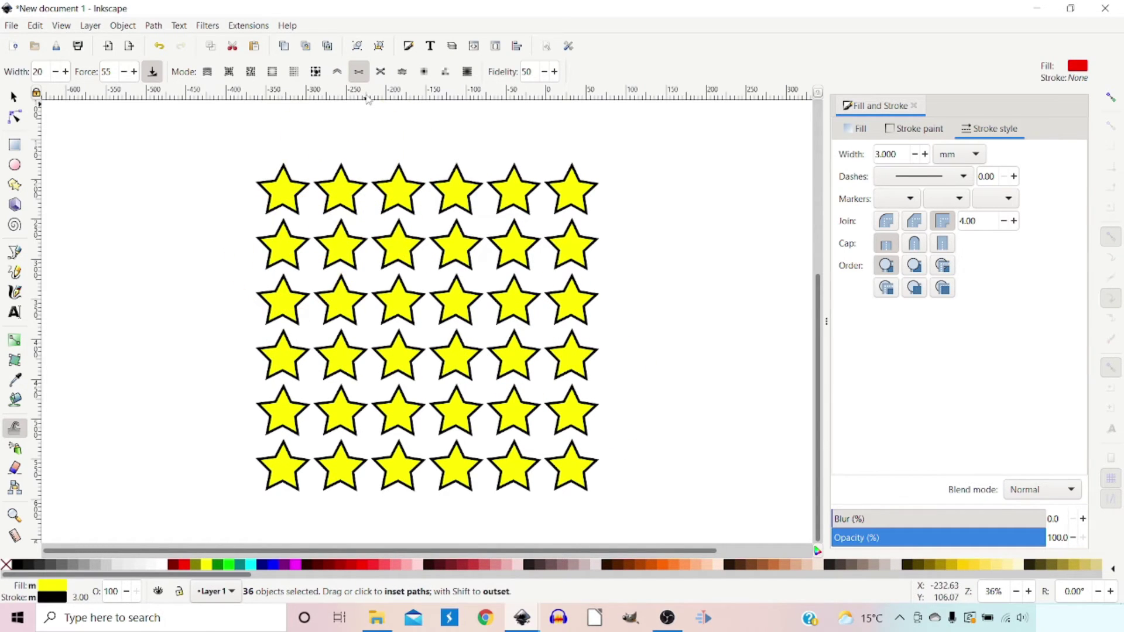
Try insetting and outsetting star paths across the grid with the Tweak tool's inset/outset mode, and undo the changes
{"action": "mouse_move", "coordinate": [216, 205]}
{"action": "left_mouse_down"}
{"action": "mouse_move", "coordinate": [283, 226]}
{"action": "mouse_move", "coordinate": [383, 236]}
{"action": "mouse_move", "coordinate": [436, 279]}
{"action": "mouse_move", "coordinate": [447, 333]}
{"action": "mouse_move", "coordinate": [432, 307]}
{"action": "mouse_move", "coordinate": [489, 367]}
{"action": "left_mouse_up"}
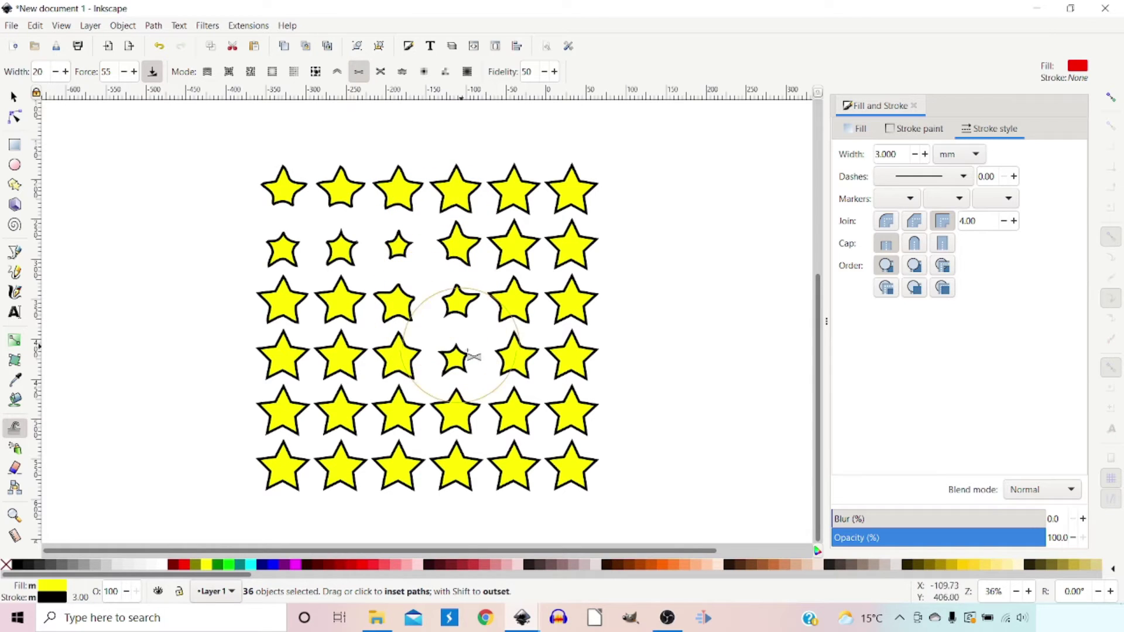
{"action": "mouse_move", "coordinate": [474, 354]}
{"action": "left_mouse_down"}
{"action": "mouse_move", "coordinate": [417, 252]}
{"action": "mouse_move", "coordinate": [373, 254]}
{"action": "mouse_move", "coordinate": [287, 286]}
{"action": "mouse_move", "coordinate": [272, 365]}
{"action": "mouse_move", "coordinate": [350, 414]}
{"action": "mouse_move", "coordinate": [381, 411]}
{"action": "mouse_move", "coordinate": [441, 376]}
{"action": "mouse_move", "coordinate": [615, 370]}
{"action": "mouse_move", "coordinate": [635, 387]}
{"action": "mouse_move", "coordinate": [608, 363]}
{"action": "mouse_move", "coordinate": [591, 174]}
{"action": "mouse_move", "coordinate": [536, 184]}
{"action": "mouse_move", "coordinate": [449, 145]}
{"action": "mouse_move", "coordinate": [464, 183]}
{"action": "mouse_move", "coordinate": [466, 274]}
{"action": "mouse_move", "coordinate": [465, 241]}
{"action": "mouse_move", "coordinate": [495, 274]}
{"action": "mouse_move", "coordinate": [505, 332]}
{"action": "mouse_move", "coordinate": [640, 339]}
{"action": "left_mouse_up"}
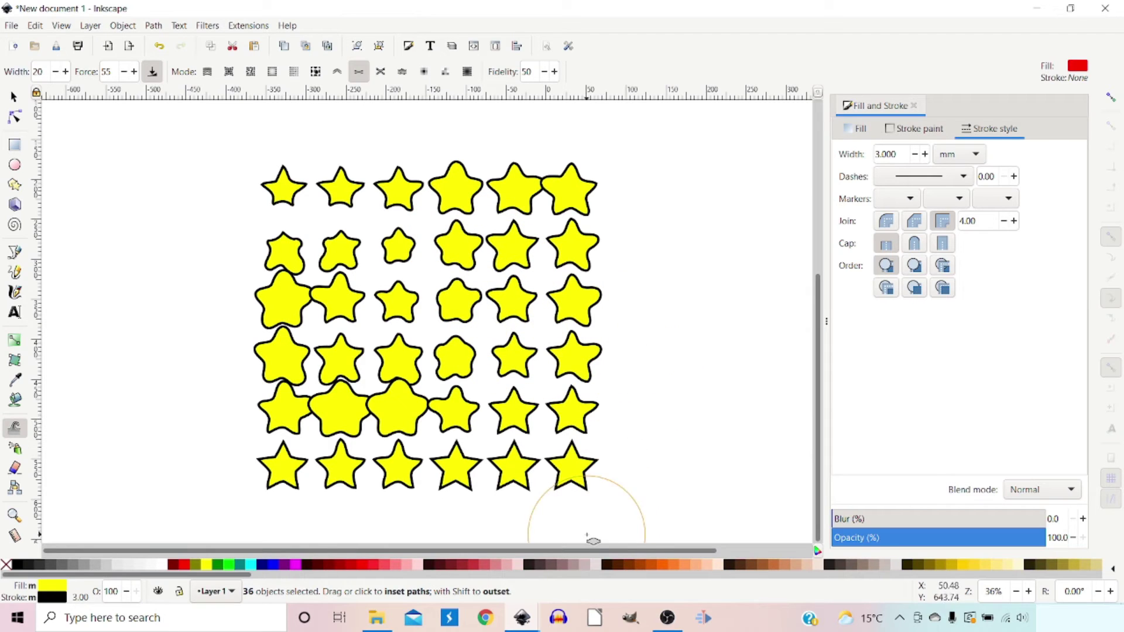
{"action": "key", "text": "ctrl+z"}
Ungroup the stars and distort those in the upper rows with the Tweak tool's attract paths mode
{"action": "left_click", "coordinate": [380, 71]}
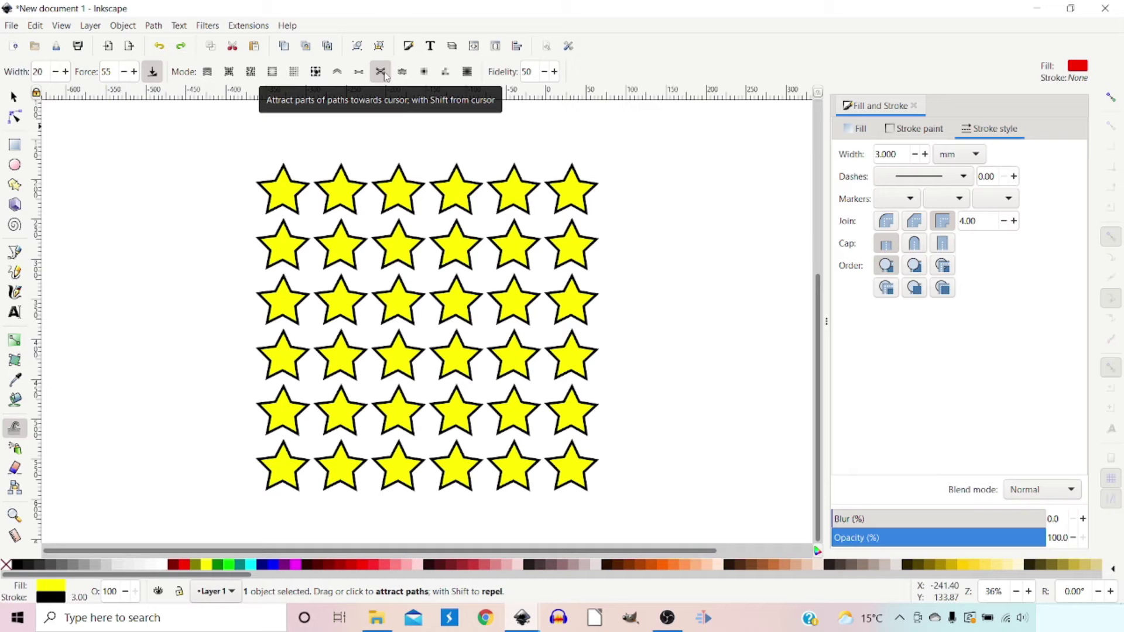
{"action": "key", "text": "ctrl+shift+g"}
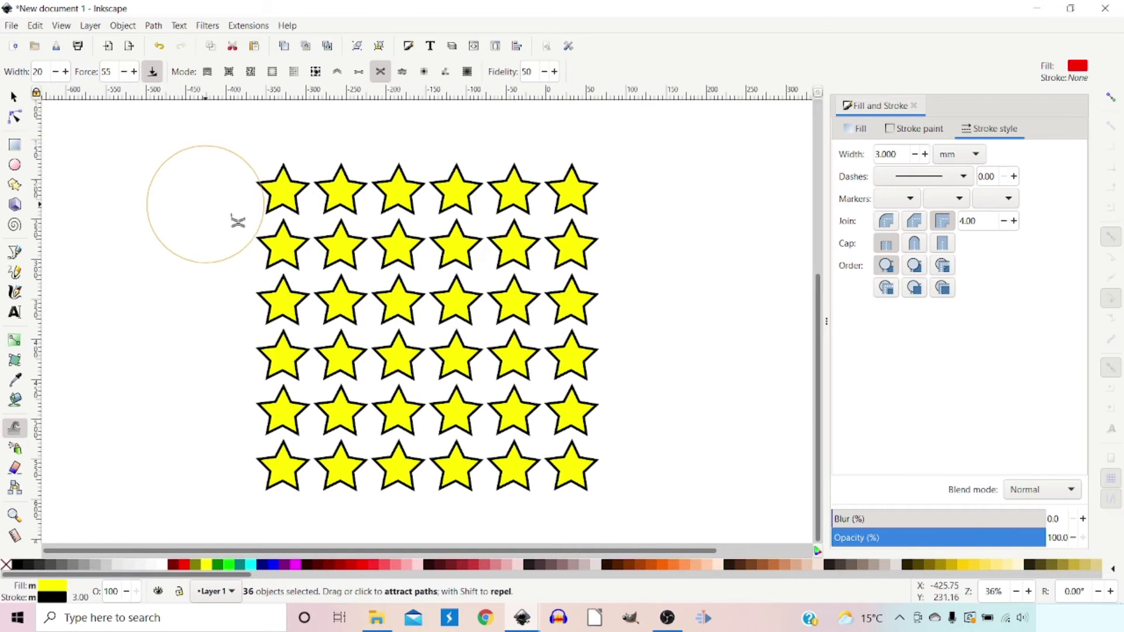
{"action": "mouse_move", "coordinate": [334, 227]}
{"action": "left_mouse_down"}
{"action": "mouse_move", "coordinate": [467, 237]}
{"action": "mouse_move", "coordinate": [450, 296]}
{"action": "left_mouse_up"}
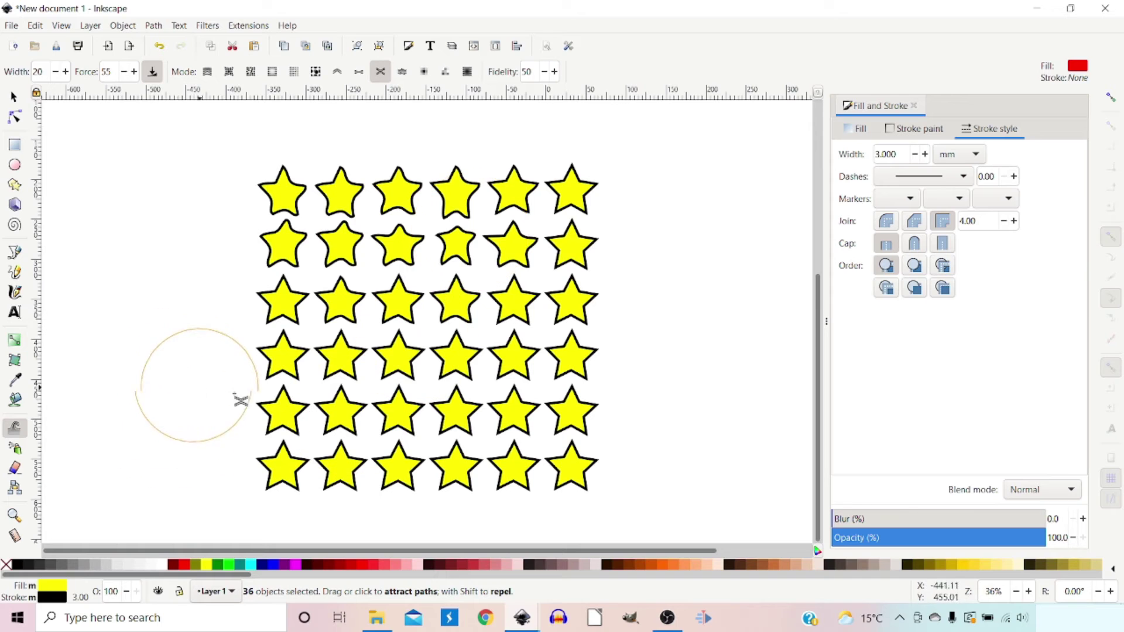
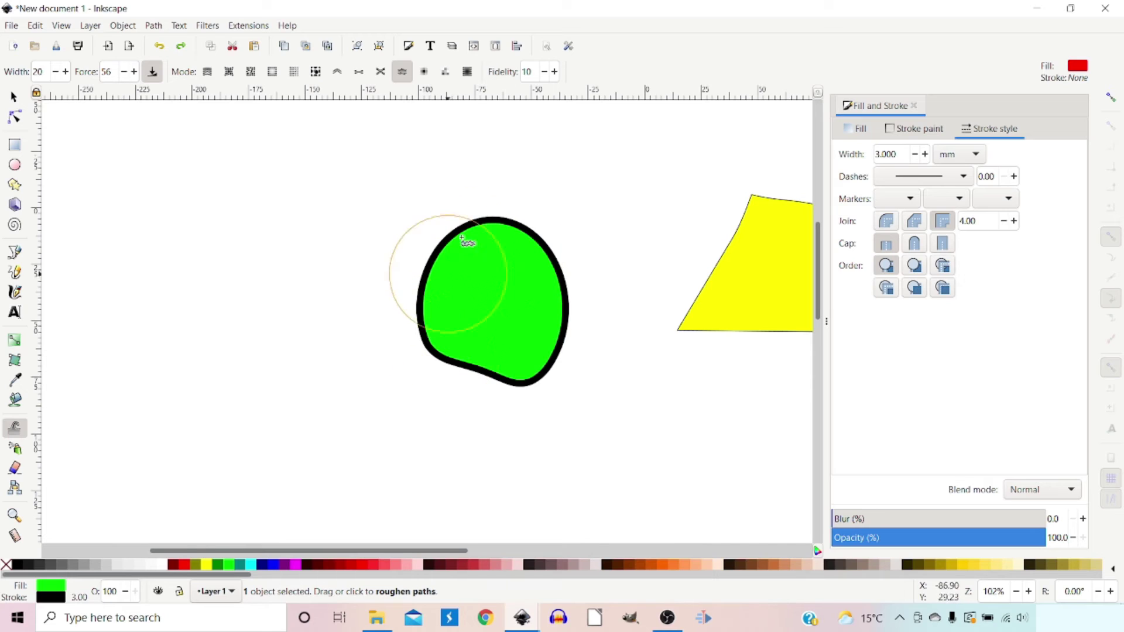
Set the Tweak fidelity to 3, roughen the green shape's outline with roughen mode, and show its path nodes
{"action": "scroll", "coordinate": [551, 75], "scroll_direction": "down", "scroll_amount": 2}
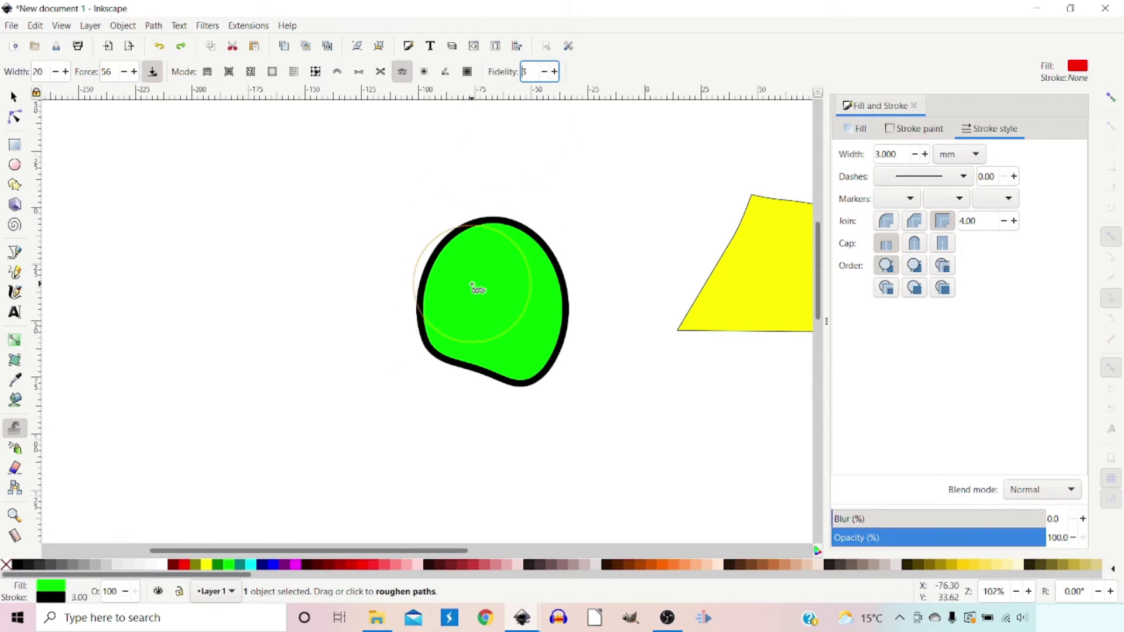
{"action": "mouse_move", "coordinate": [473, 287]}
{"action": "left_mouse_down"}
{"action": "mouse_move", "coordinate": [464, 253]}
{"action": "mouse_move", "coordinate": [486, 228]}
{"action": "mouse_move", "coordinate": [455, 244]}
{"action": "mouse_move", "coordinate": [433, 319]}
{"action": "mouse_move", "coordinate": [485, 368]}
{"action": "mouse_move", "coordinate": [537, 377]}
{"action": "mouse_move", "coordinate": [551, 360]}
{"action": "mouse_move", "coordinate": [495, 376]}
{"action": "mouse_move", "coordinate": [487, 222]}
{"action": "left_mouse_up"}
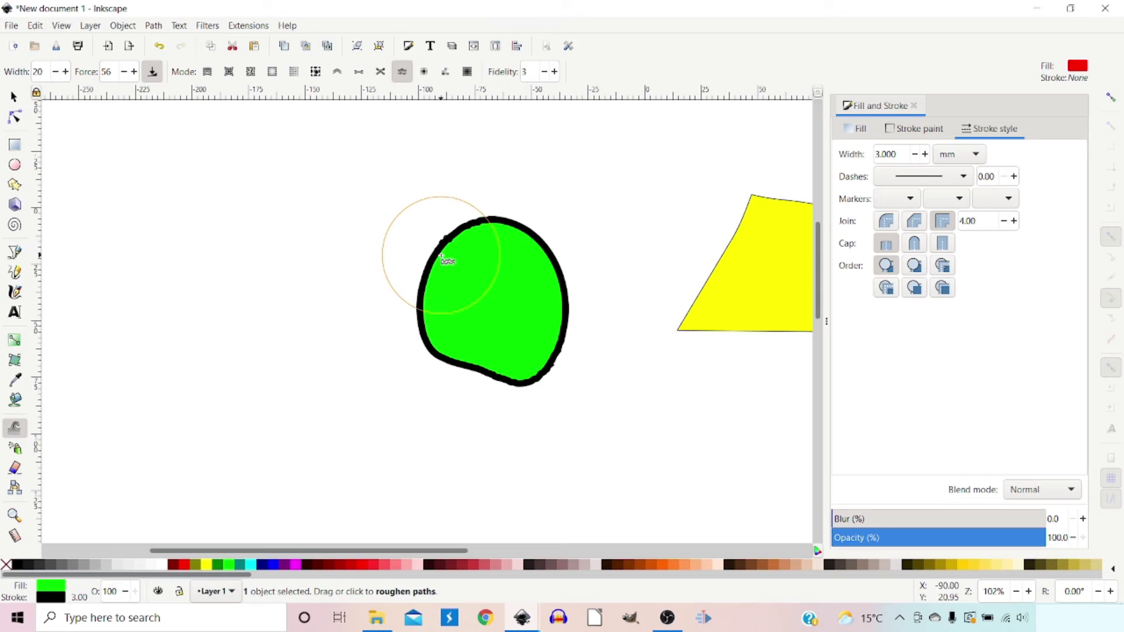
{"action": "left_click", "coordinate": [14, 117]}
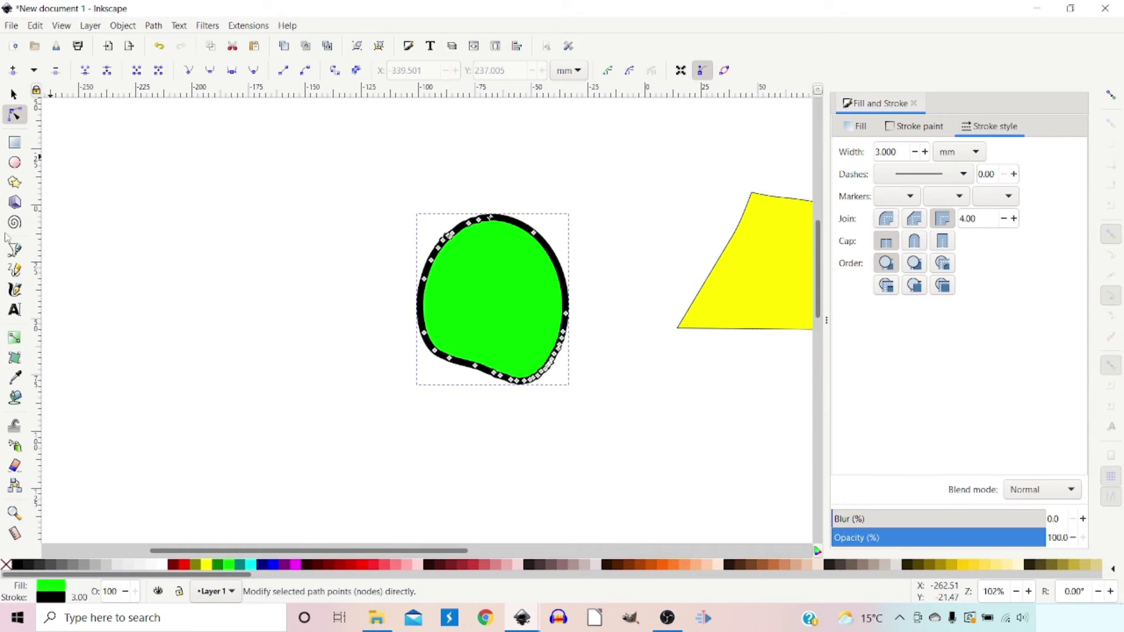
Set the Tweak fidelity to 57, roughen the green shape's upper-right outline, and show its path nodes
{"action": "left_click", "coordinate": [16, 429]}
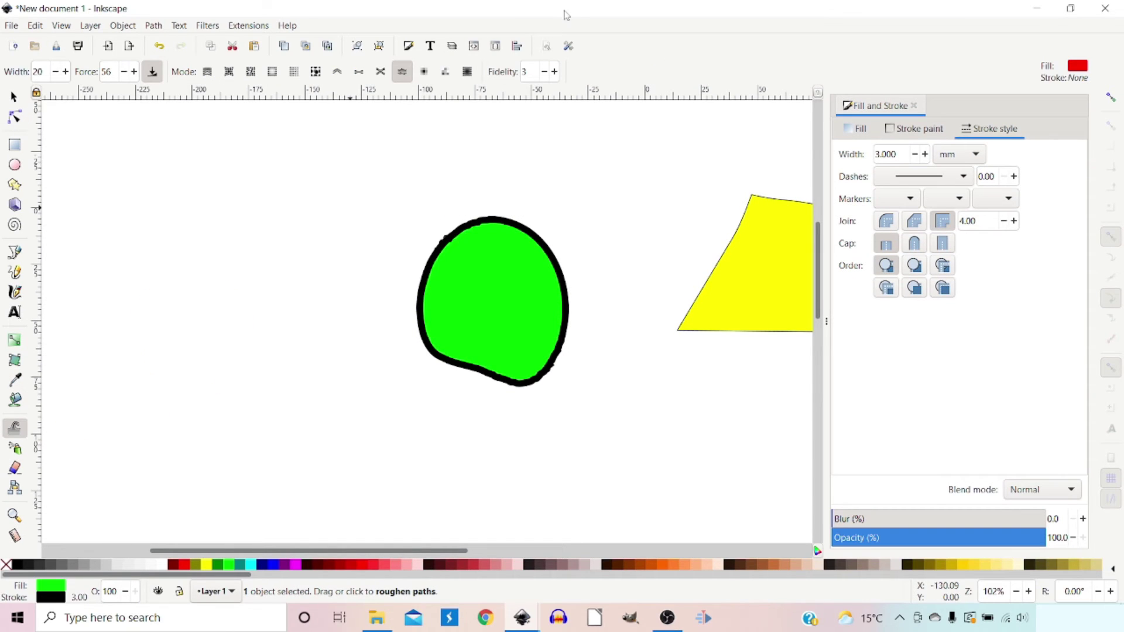
{"action": "left_click", "coordinate": [555, 72]}
{"action": "left_click", "coordinate": [559, 75]}
{"action": "mouse_move", "coordinate": [602, 191]}
{"action": "left_mouse_down"}
{"action": "mouse_move", "coordinate": [532, 218]}
{"action": "mouse_move", "coordinate": [549, 251]}
{"action": "mouse_move", "coordinate": [617, 293]}
{"action": "mouse_move", "coordinate": [620, 324]}
{"action": "mouse_move", "coordinate": [533, 277]}
{"action": "left_mouse_up"}
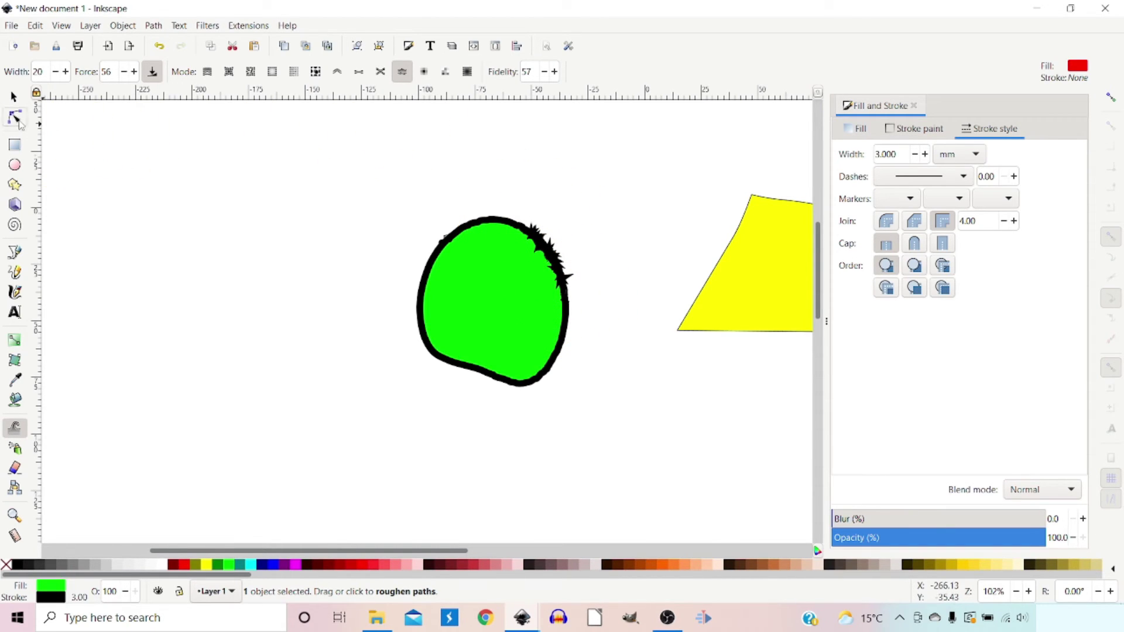
{"action": "left_click", "coordinate": [15, 118]}
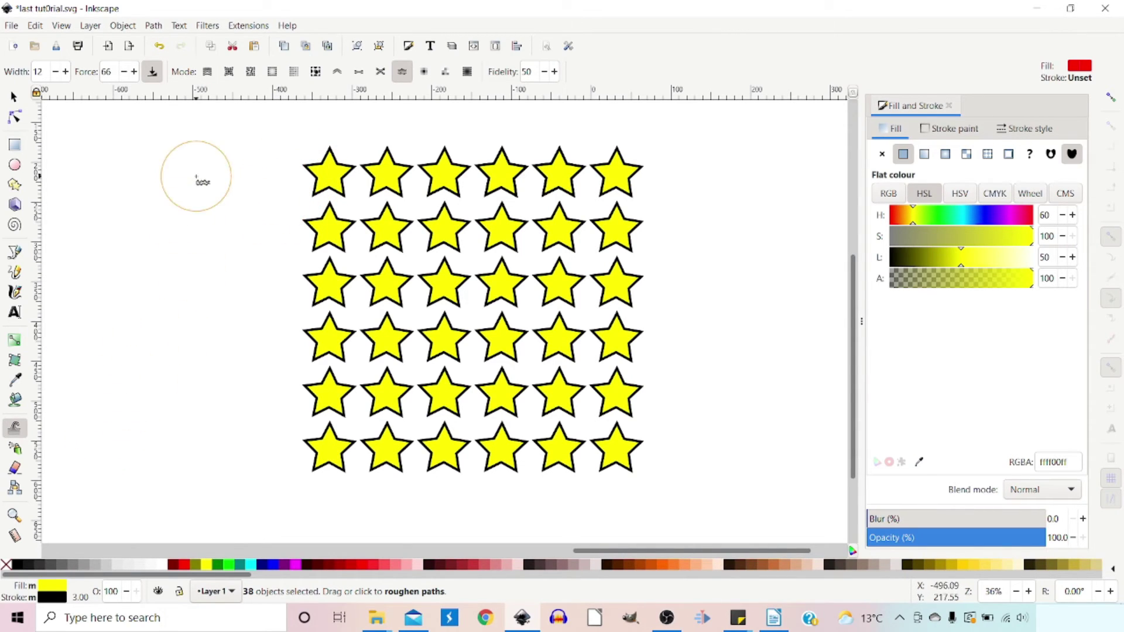
Switch the Tweak tool to colour paint mode, try an opacity of 50.8% and return it to 100%
{"action": "left_click", "coordinate": [425, 72]}
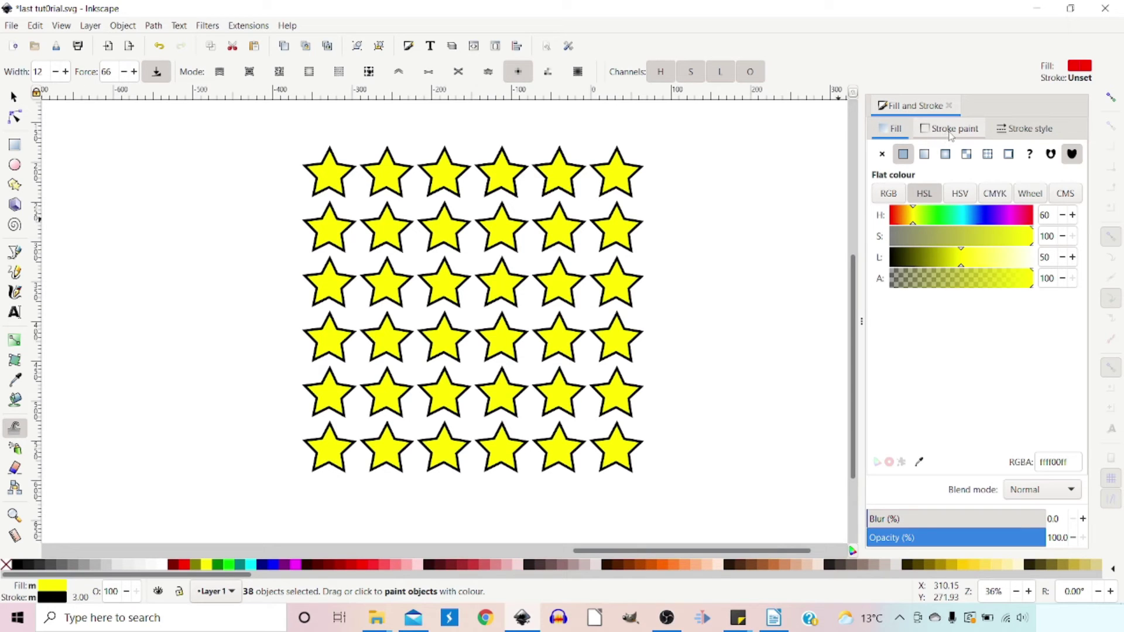
{"action": "left_click_drag", "start_coordinate": [988, 537], "coordinate": [957, 535]}
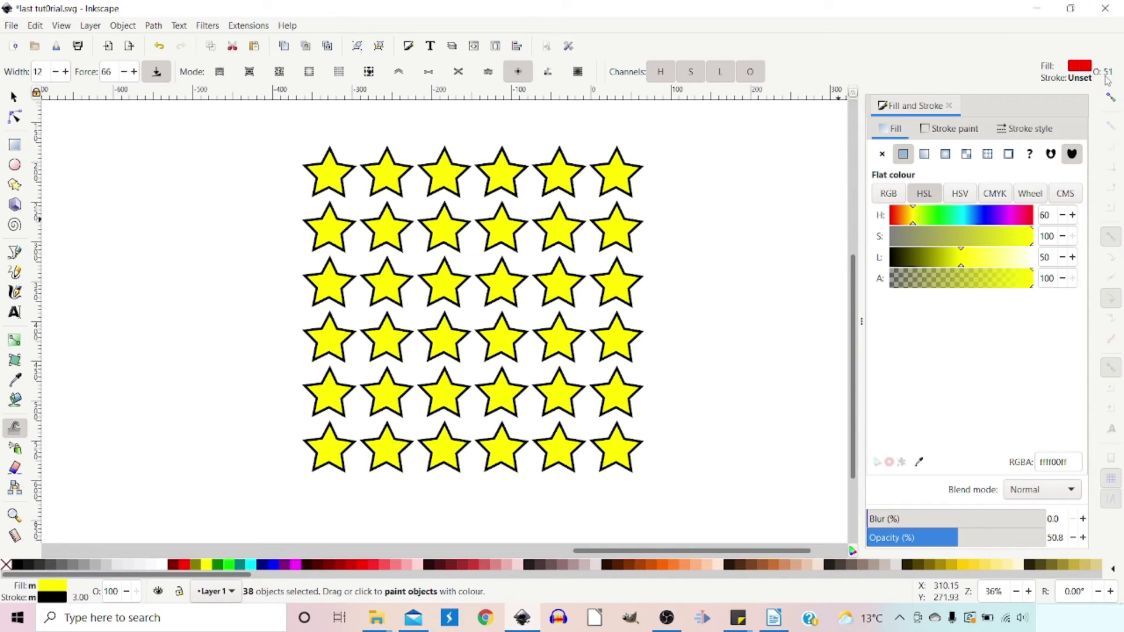
{"action": "left_click_drag", "start_coordinate": [959, 538], "coordinate": [1050, 535]}
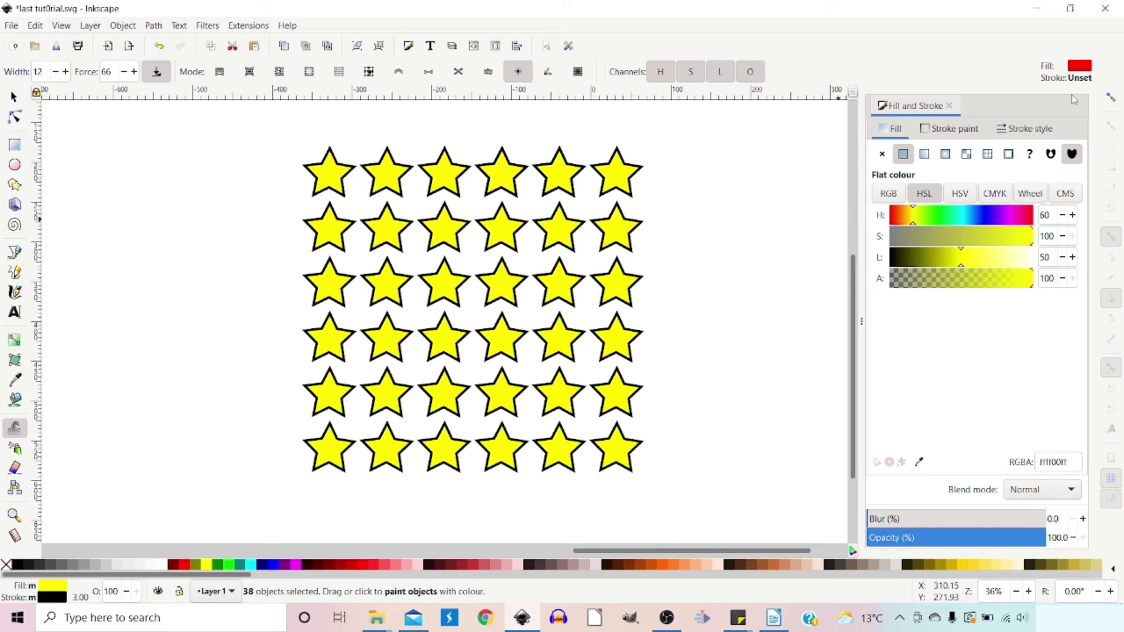
Try red and green as the Tweak tool's stroke paint colour
{"action": "left_click", "coordinate": [948, 130]}
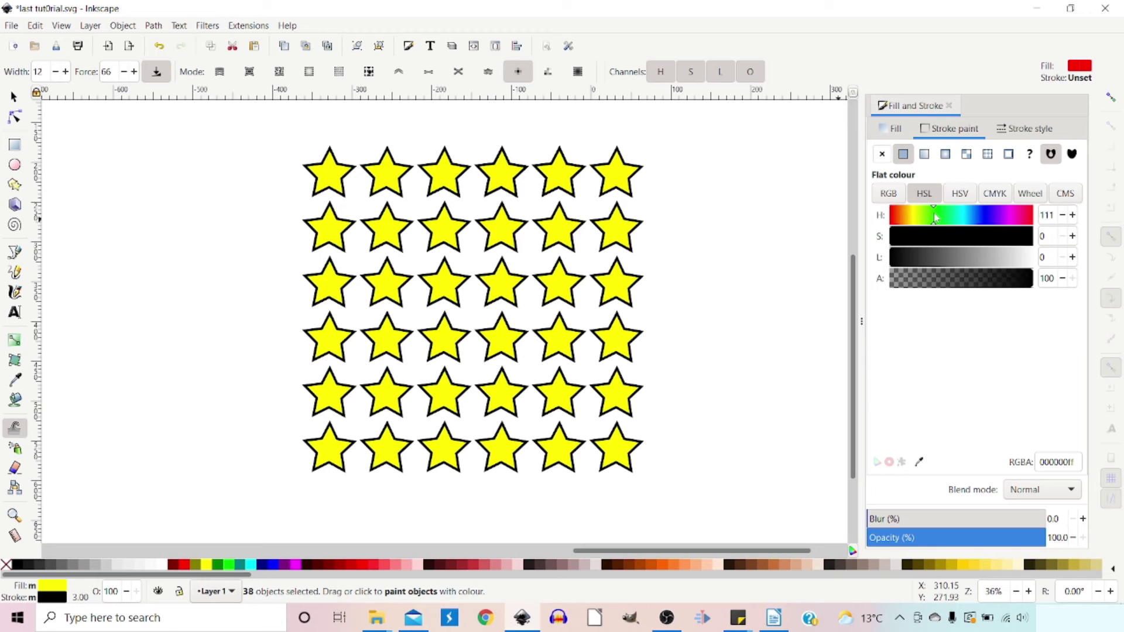
{"action": "left_click_drag", "start_coordinate": [906, 260], "coordinate": [1046, 240]}
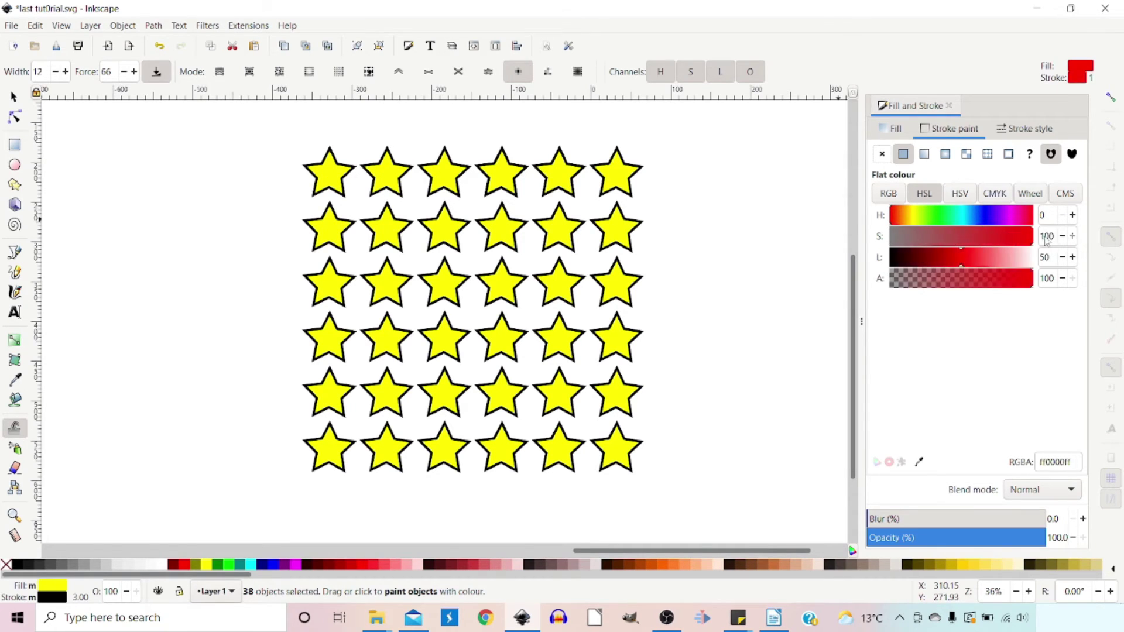
{"action": "left_click", "coordinate": [938, 218]}
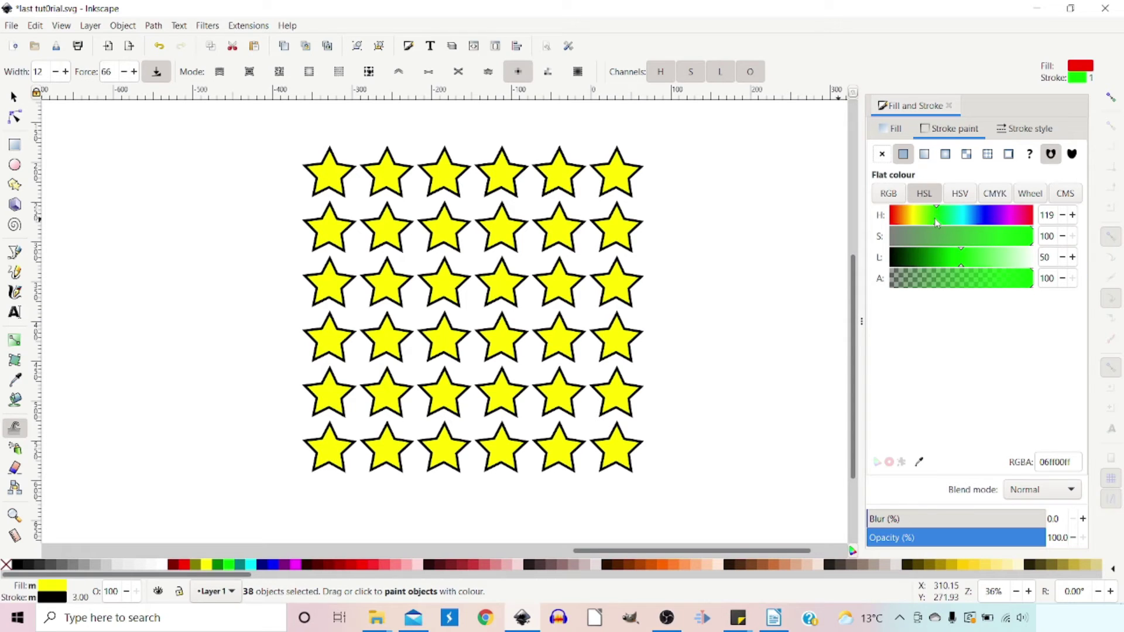
Set the Tweak paint fill to red and stroke to blue, and paint over the stars across the grid
{"action": "left_click", "coordinate": [276, 565]}
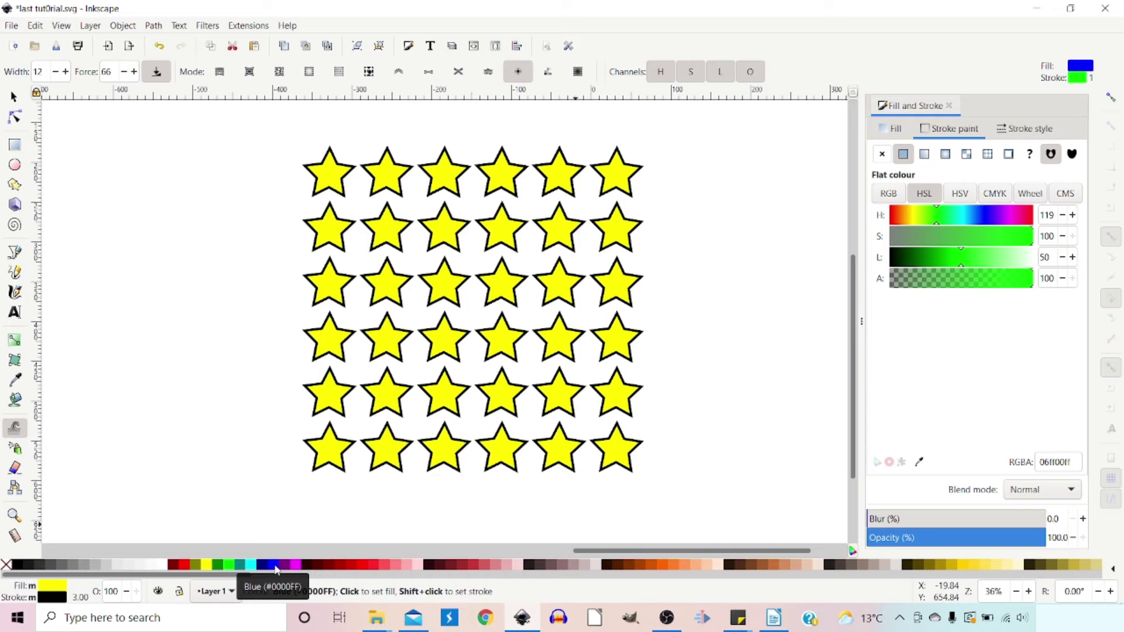
{"action": "left_click", "coordinate": [187, 565]}
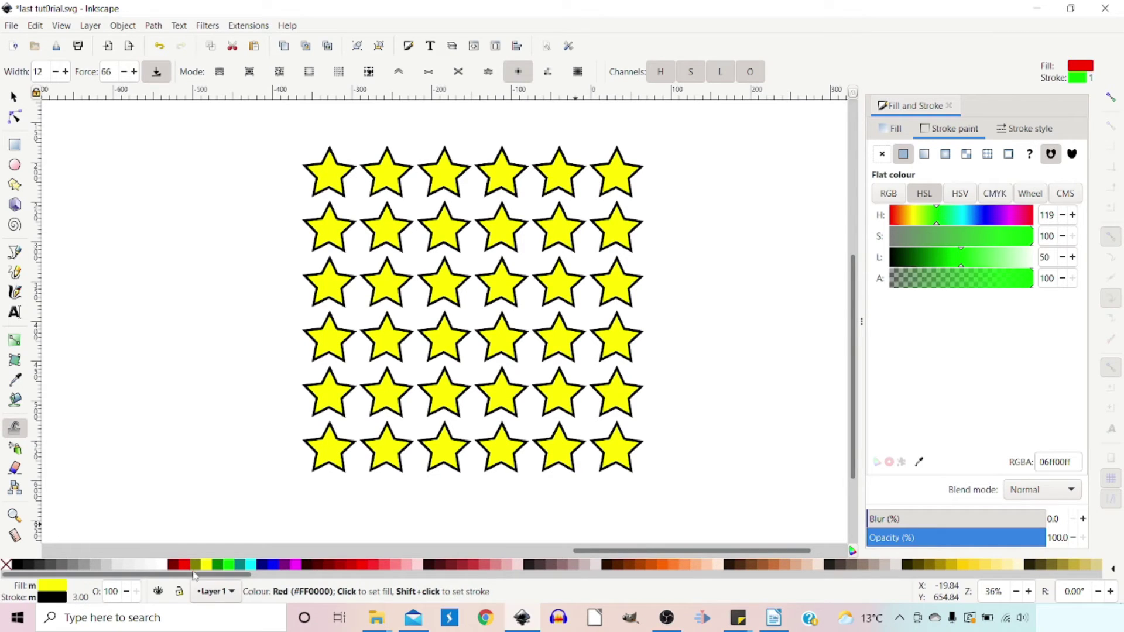
{"action": "left_click", "coordinate": [269, 566], "text": "shift"}
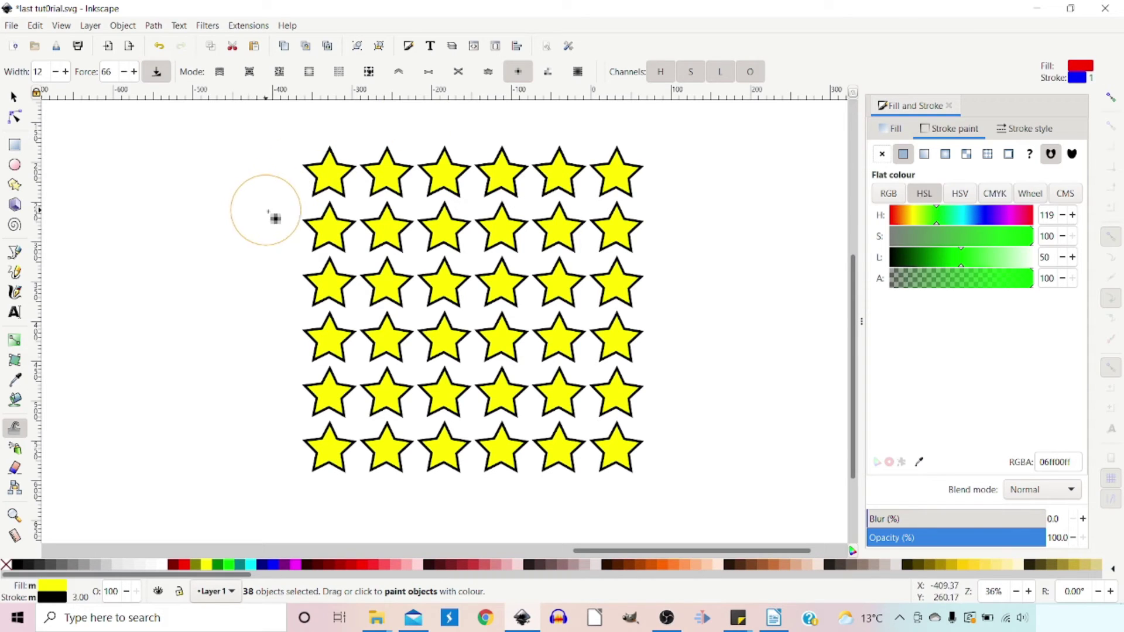
{"action": "mouse_move", "coordinate": [296, 221]}
{"action": "left_mouse_down"}
{"action": "mouse_move", "coordinate": [373, 155]}
{"action": "mouse_move", "coordinate": [371, 176]}
{"action": "mouse_move", "coordinate": [309, 241]}
{"action": "mouse_move", "coordinate": [316, 254]}
{"action": "mouse_move", "coordinate": [406, 154]}
{"action": "mouse_move", "coordinate": [449, 160]}
{"action": "mouse_move", "coordinate": [462, 193]}
{"action": "mouse_move", "coordinate": [411, 257]}
{"action": "mouse_move", "coordinate": [486, 305]}
{"action": "mouse_move", "coordinate": [572, 238]}
{"action": "mouse_move", "coordinate": [594, 276]}
{"action": "mouse_move", "coordinate": [590, 340]}
{"action": "mouse_move", "coordinate": [560, 350]}
{"action": "mouse_move", "coordinate": [453, 315]}
{"action": "mouse_move", "coordinate": [418, 317]}
{"action": "mouse_move", "coordinate": [397, 350]}
{"action": "mouse_move", "coordinate": [435, 376]}
{"action": "mouse_move", "coordinate": [600, 402]}
{"action": "mouse_move", "coordinate": [589, 434]}
{"action": "mouse_move", "coordinate": [519, 451]}
{"action": "mouse_move", "coordinate": [411, 433]}
{"action": "mouse_move", "coordinate": [309, 336]}
{"action": "mouse_move", "coordinate": [193, 371]}
{"action": "mouse_move", "coordinate": [293, 357]}
{"action": "mouse_move", "coordinate": [328, 335]}
{"action": "mouse_move", "coordinate": [303, 360]}
{"action": "mouse_move", "coordinate": [354, 314]}
{"action": "mouse_move", "coordinate": [310, 381]}
{"action": "left_mouse_up"}
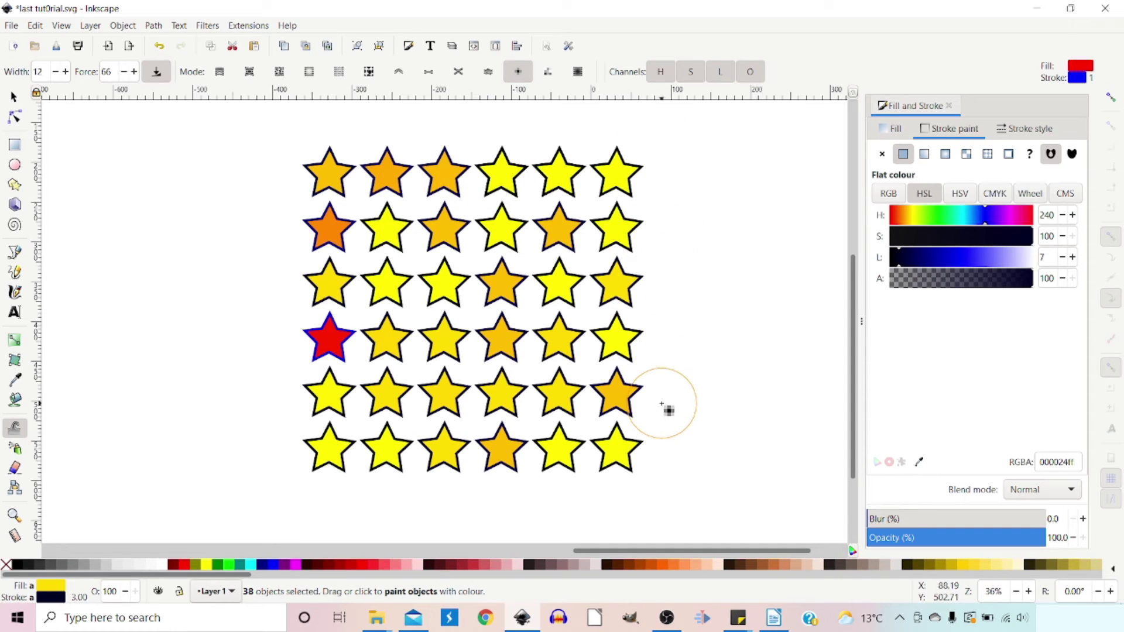
Examine the object paint style options in the Tweak tool's preferences, and close the preferences
{"action": "left_click", "coordinate": [1080, 73]}
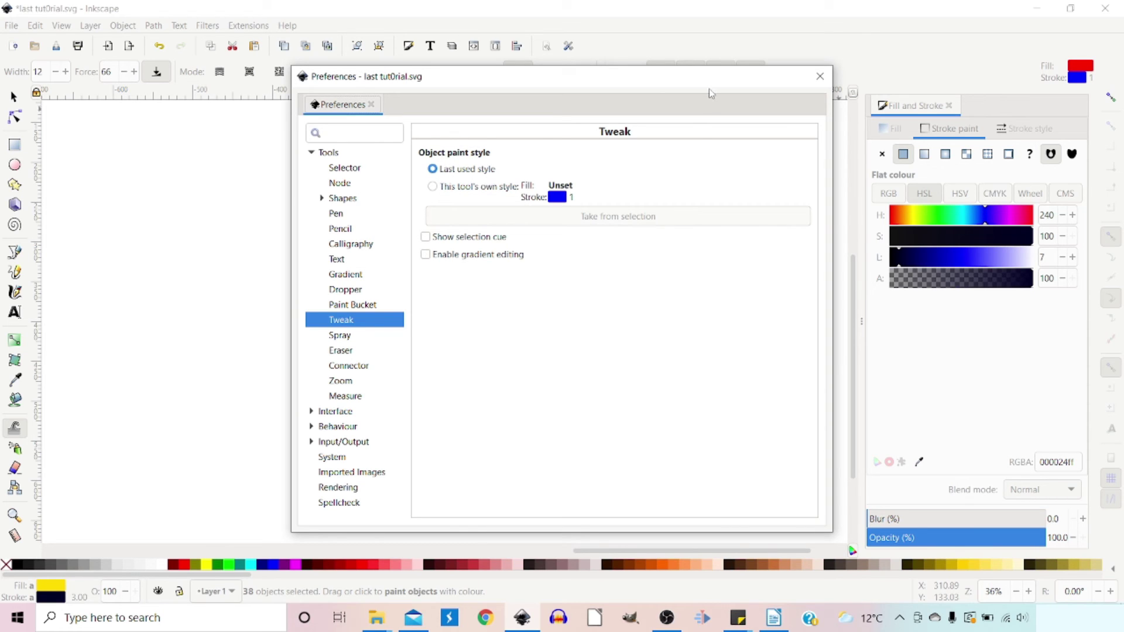
{"action": "left_click", "coordinate": [819, 77]}
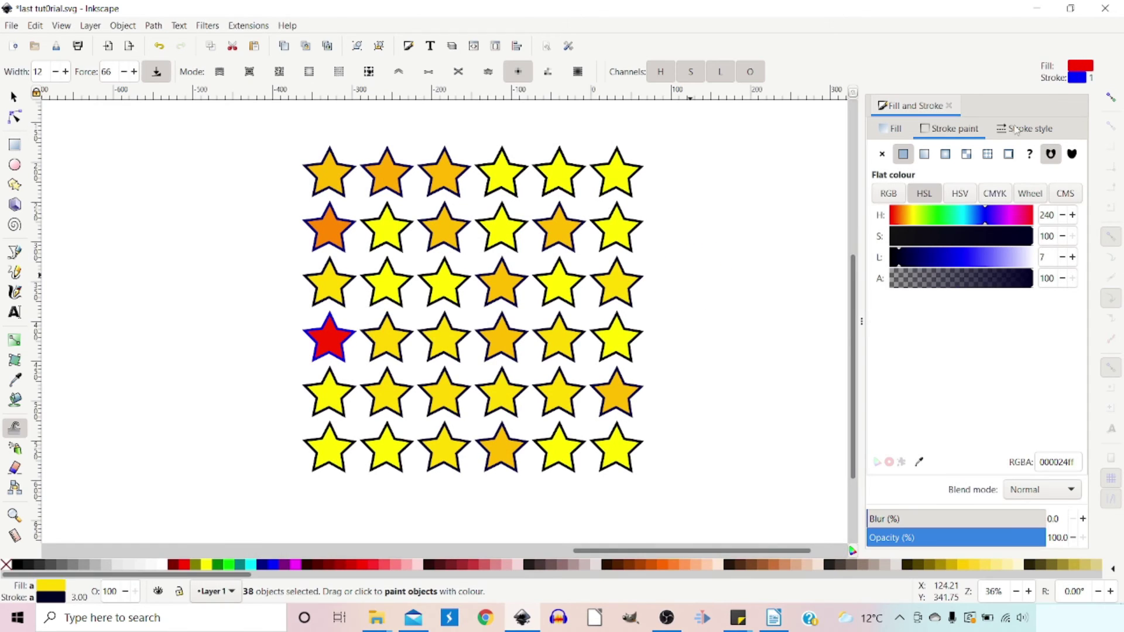
Undo the last paint stroke and paint stars at the grid's right edge with only the hue channel enabled
{"action": "key", "text": "ctrl+z"}
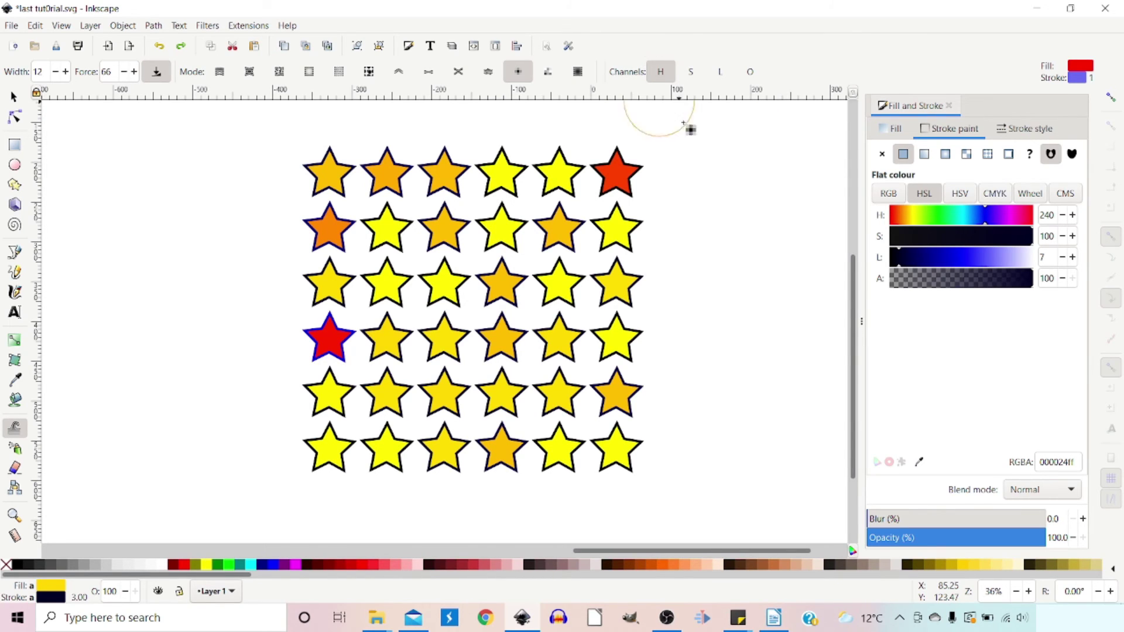
{"action": "mouse_move", "coordinate": [647, 251]}
{"action": "left_mouse_down"}
{"action": "mouse_move", "coordinate": [588, 228]}
{"action": "mouse_move", "coordinate": [599, 230]}
{"action": "mouse_move", "coordinate": [601, 387]}
{"action": "mouse_move", "coordinate": [597, 341]}
{"action": "mouse_move", "coordinate": [616, 289]}
{"action": "mouse_move", "coordinate": [532, 324]}
{"action": "mouse_move", "coordinate": [559, 353]}
{"action": "mouse_move", "coordinate": [505, 343]}
{"action": "mouse_move", "coordinate": [727, 210]}
{"action": "left_mouse_up"}
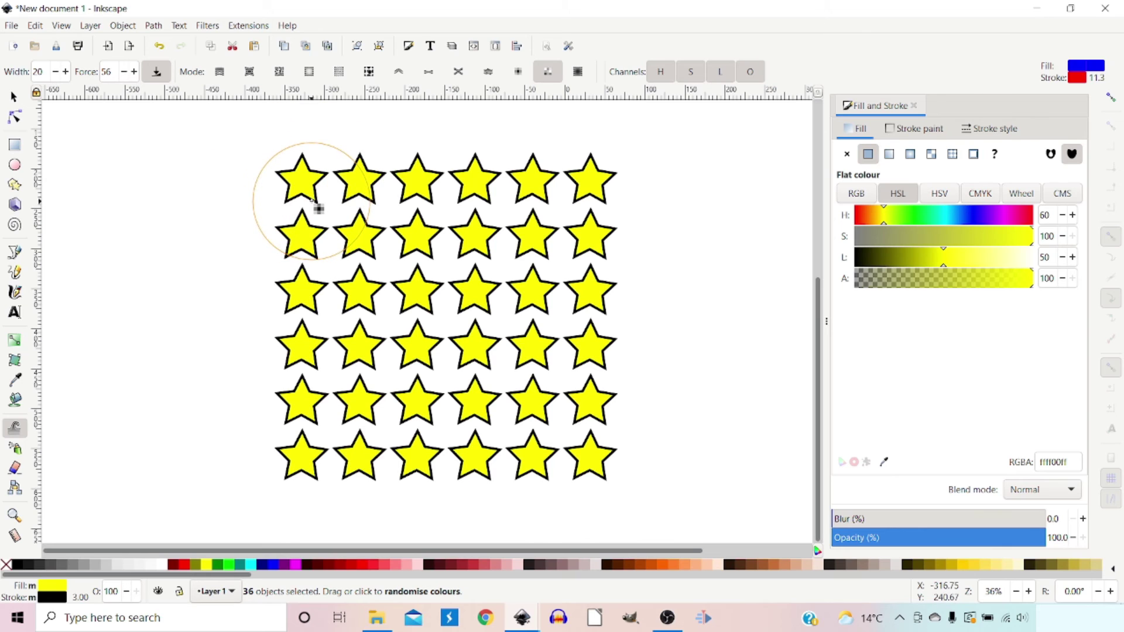
Try randomising the star colours with jitter mode on all channels, and undo the change
{"action": "mouse_move", "coordinate": [269, 228]}
{"action": "left_mouse_down"}
{"action": "mouse_move", "coordinate": [357, 165]}
{"action": "mouse_move", "coordinate": [325, 278]}
{"action": "mouse_move", "coordinate": [455, 244]}
{"action": "mouse_move", "coordinate": [480, 203]}
{"action": "mouse_move", "coordinate": [546, 191]}
{"action": "mouse_move", "coordinate": [571, 254]}
{"action": "mouse_move", "coordinate": [512, 311]}
{"action": "mouse_move", "coordinate": [362, 262]}
{"action": "mouse_move", "coordinate": [310, 306]}
{"action": "mouse_move", "coordinate": [367, 342]}
{"action": "mouse_move", "coordinate": [438, 320]}
{"action": "mouse_move", "coordinate": [469, 360]}
{"action": "mouse_move", "coordinate": [413, 427]}
{"action": "mouse_move", "coordinate": [528, 349]}
{"action": "mouse_move", "coordinate": [730, 279]}
{"action": "left_mouse_up"}
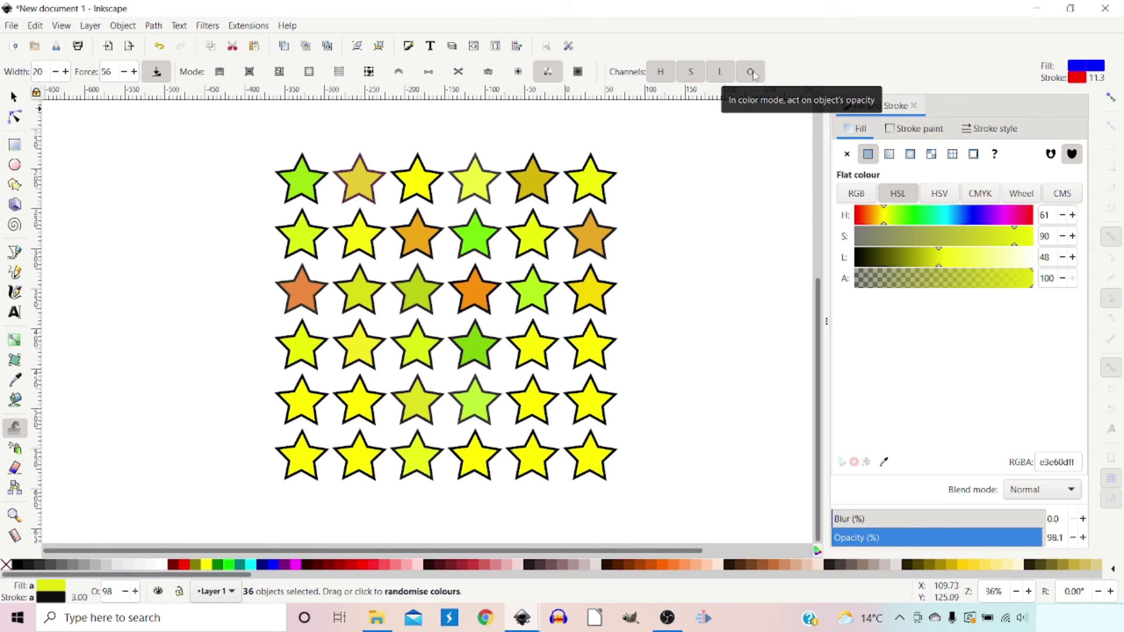
{"action": "key", "text": "shift+s"}
{"action": "key", "text": "ctrl+z"}
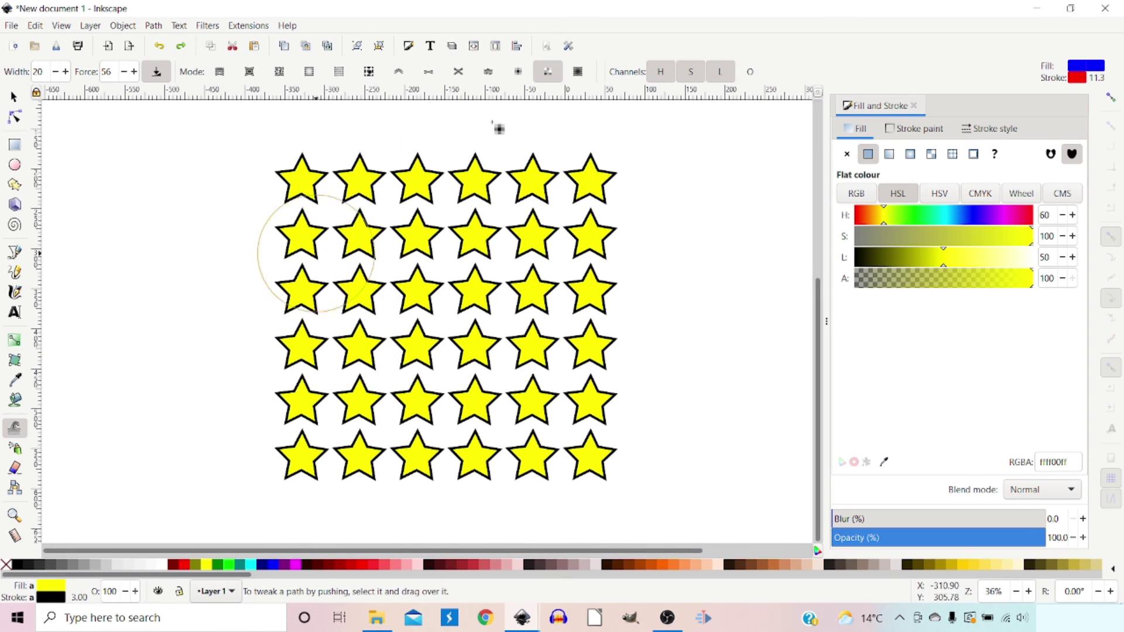
Limit the colour jitter to the hue channel and randomise the colours of the stars across the grid
{"action": "left_click", "coordinate": [720, 75]}
{"action": "left_click", "coordinate": [692, 75]}
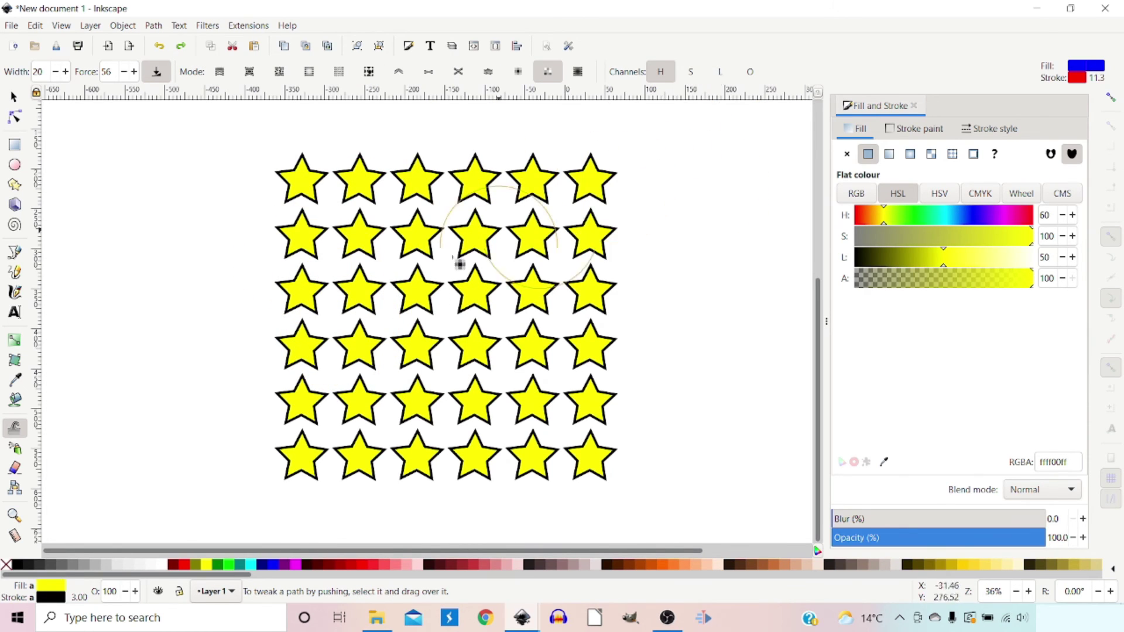
{"action": "mouse_move", "coordinate": [270, 262]}
{"action": "left_mouse_down"}
{"action": "mouse_move", "coordinate": [336, 184]}
{"action": "mouse_move", "coordinate": [358, 198]}
{"action": "mouse_move", "coordinate": [361, 238]}
{"action": "mouse_move", "coordinate": [390, 288]}
{"action": "mouse_move", "coordinate": [447, 286]}
{"action": "mouse_move", "coordinate": [487, 245]}
{"action": "mouse_move", "coordinate": [518, 249]}
{"action": "mouse_move", "coordinate": [544, 354]}
{"action": "mouse_move", "coordinate": [477, 380]}
{"action": "mouse_move", "coordinate": [427, 366]}
{"action": "mouse_move", "coordinate": [403, 323]}
{"action": "mouse_move", "coordinate": [368, 323]}
{"action": "mouse_move", "coordinate": [330, 362]}
{"action": "mouse_move", "coordinate": [312, 418]}
{"action": "mouse_move", "coordinate": [349, 430]}
{"action": "mouse_move", "coordinate": [392, 384]}
{"action": "mouse_move", "coordinate": [393, 429]}
{"action": "mouse_move", "coordinate": [410, 443]}
{"action": "mouse_move", "coordinate": [462, 459]}
{"action": "mouse_move", "coordinate": [519, 459]}
{"action": "mouse_move", "coordinate": [567, 434]}
{"action": "mouse_move", "coordinate": [572, 329]}
{"action": "mouse_move", "coordinate": [606, 214]}
{"action": "mouse_move", "coordinate": [598, 191]}
{"action": "mouse_move", "coordinate": [534, 170]}
{"action": "left_mouse_up"}
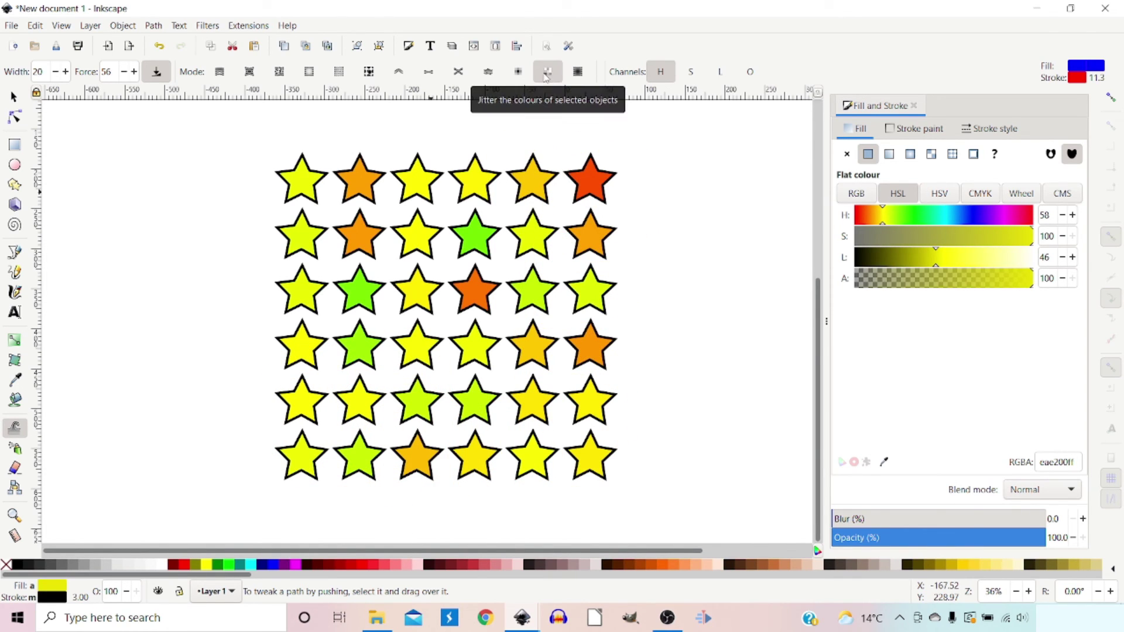
Blur stars across the grid with the Tweak tool's blur mode
{"action": "left_click", "coordinate": [578, 73]}
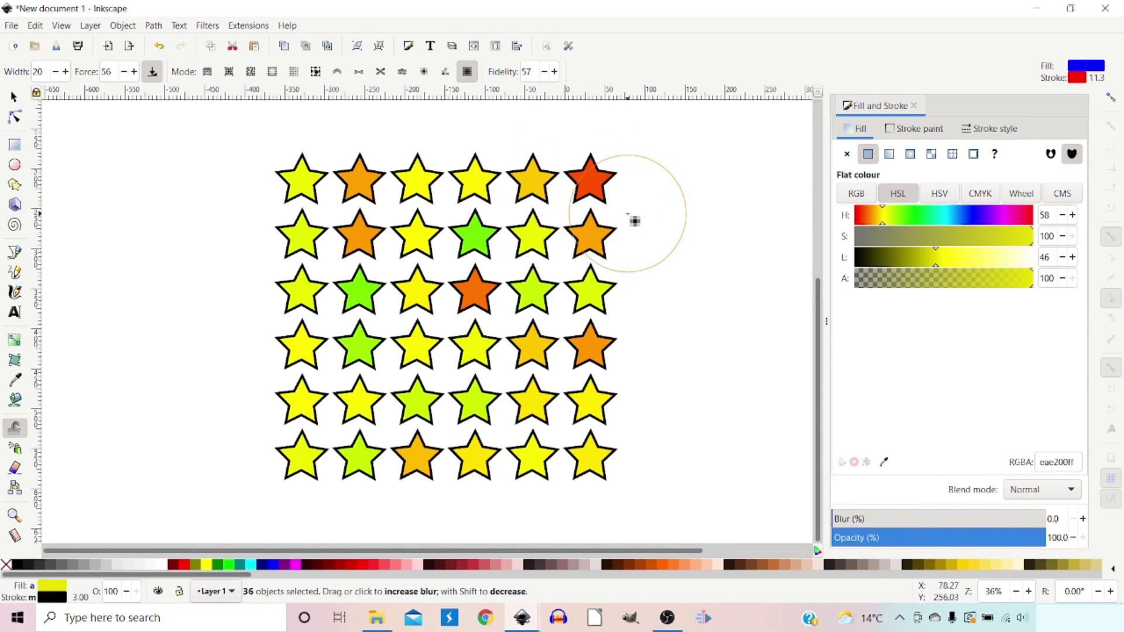
{"action": "mouse_move", "coordinate": [615, 180]}
{"action": "left_mouse_down"}
{"action": "mouse_move", "coordinate": [582, 229]}
{"action": "mouse_move", "coordinate": [631, 303]}
{"action": "mouse_move", "coordinate": [659, 244]}
{"action": "mouse_move", "coordinate": [341, 348]}
{"action": "mouse_move", "coordinate": [312, 372]}
{"action": "mouse_move", "coordinate": [335, 414]}
{"action": "mouse_move", "coordinate": [413, 406]}
{"action": "mouse_move", "coordinate": [465, 381]}
{"action": "mouse_move", "coordinate": [537, 379]}
{"action": "mouse_move", "coordinate": [610, 404]}
{"action": "left_mouse_up"}
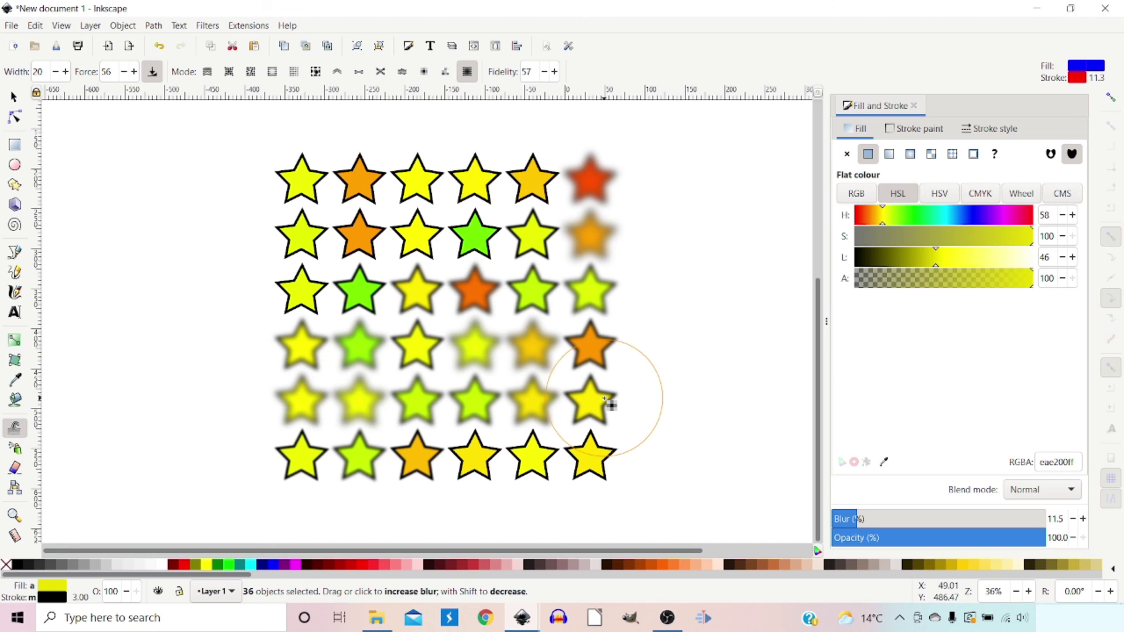
{"action": "mouse_move", "coordinate": [668, 397]}
{"action": "left_mouse_down"}
{"action": "mouse_move", "coordinate": [588, 367]}
{"action": "mouse_move", "coordinate": [468, 399]}
{"action": "mouse_move", "coordinate": [439, 388]}
{"action": "mouse_move", "coordinate": [445, 353]}
{"action": "mouse_move", "coordinate": [494, 342]}
{"action": "mouse_move", "coordinate": [549, 310]}
{"action": "mouse_move", "coordinate": [558, 246]}
{"action": "mouse_move", "coordinate": [585, 215]}
{"action": "mouse_move", "coordinate": [583, 178]}
{"action": "mouse_move", "coordinate": [524, 197]}
{"action": "mouse_move", "coordinate": [419, 321]}
{"action": "mouse_move", "coordinate": [344, 320]}
{"action": "mouse_move", "coordinate": [284, 336]}
{"action": "mouse_move", "coordinate": [269, 377]}
{"action": "mouse_move", "coordinate": [315, 410]}
{"action": "mouse_move", "coordinate": [391, 412]}
{"action": "mouse_move", "coordinate": [532, 476]}
{"action": "left_mouse_up"}
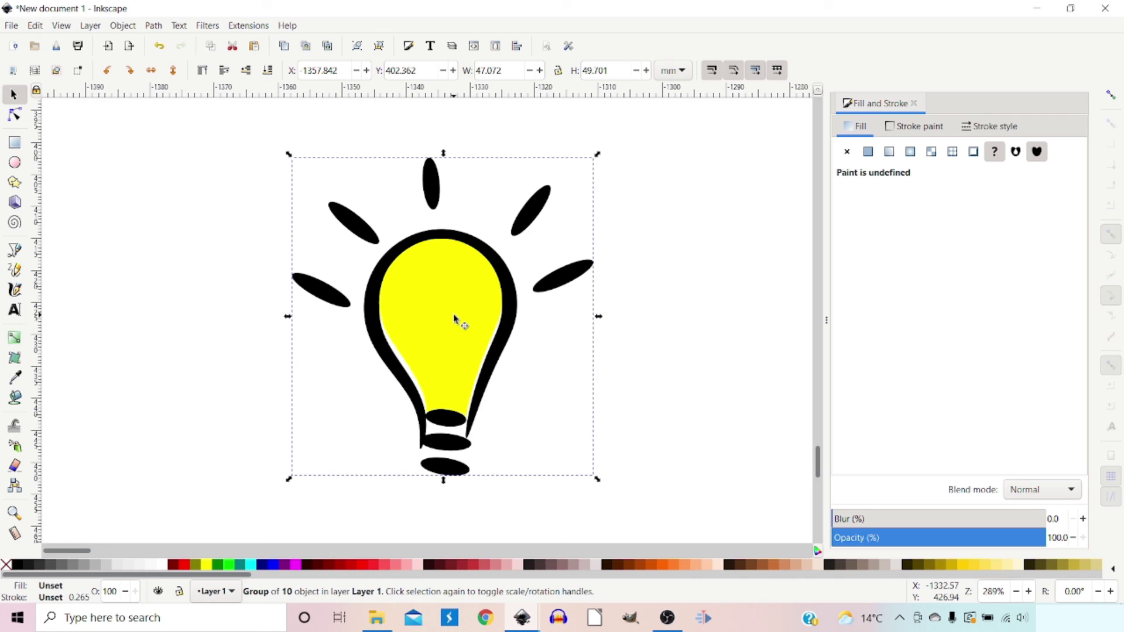
Ungroup the light bulb drawing and regroup only the bulb and its base, leaving out the five rays
{"action": "left_click", "coordinate": [379, 47]}
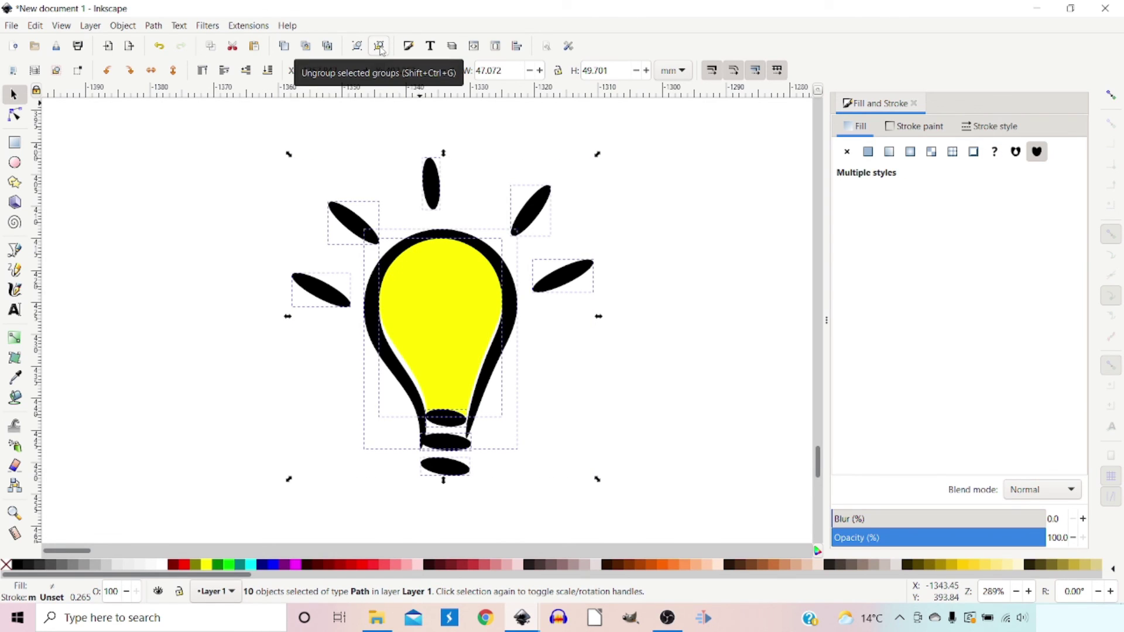
{"action": "left_click", "coordinate": [331, 294], "text": "shift"}
{"action": "left_click", "coordinate": [360, 225], "text": "shift"}
{"action": "left_click", "coordinate": [430, 197], "text": "shift"}
{"action": "left_click", "coordinate": [529, 216], "text": "shift"}
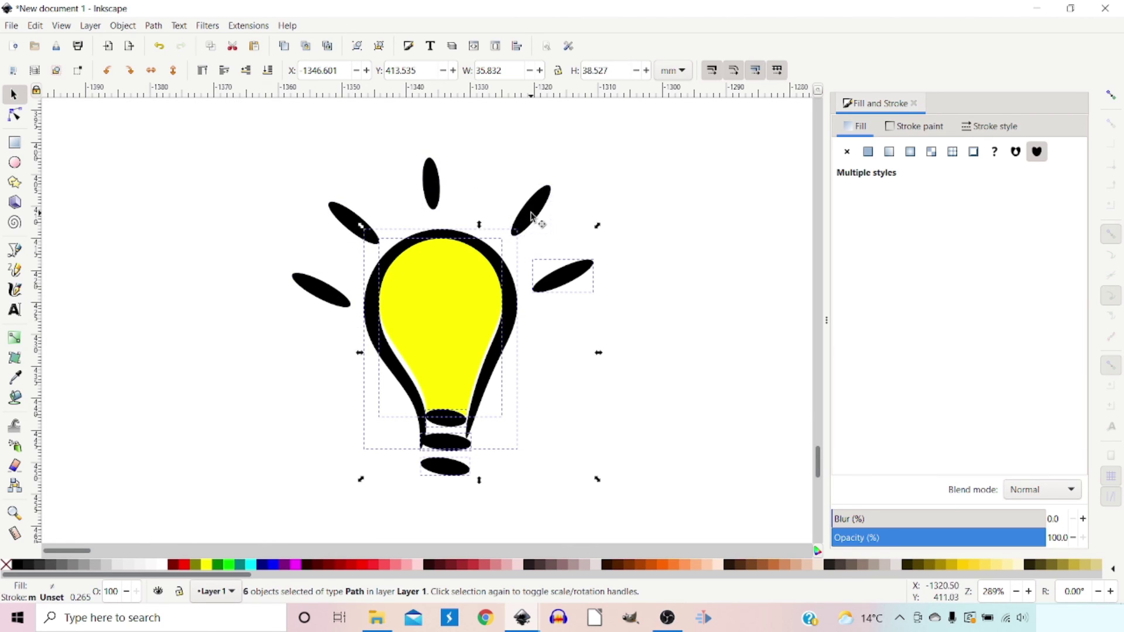
{"action": "left_click", "coordinate": [570, 282], "text": "shift"}
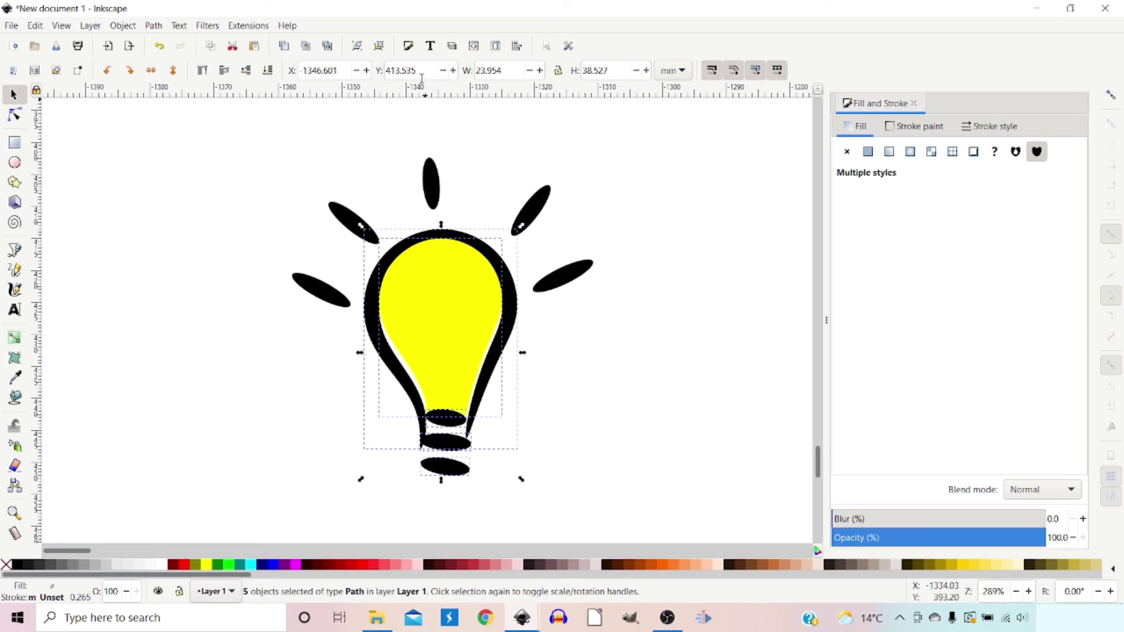
{"action": "left_click", "coordinate": [360, 51]}
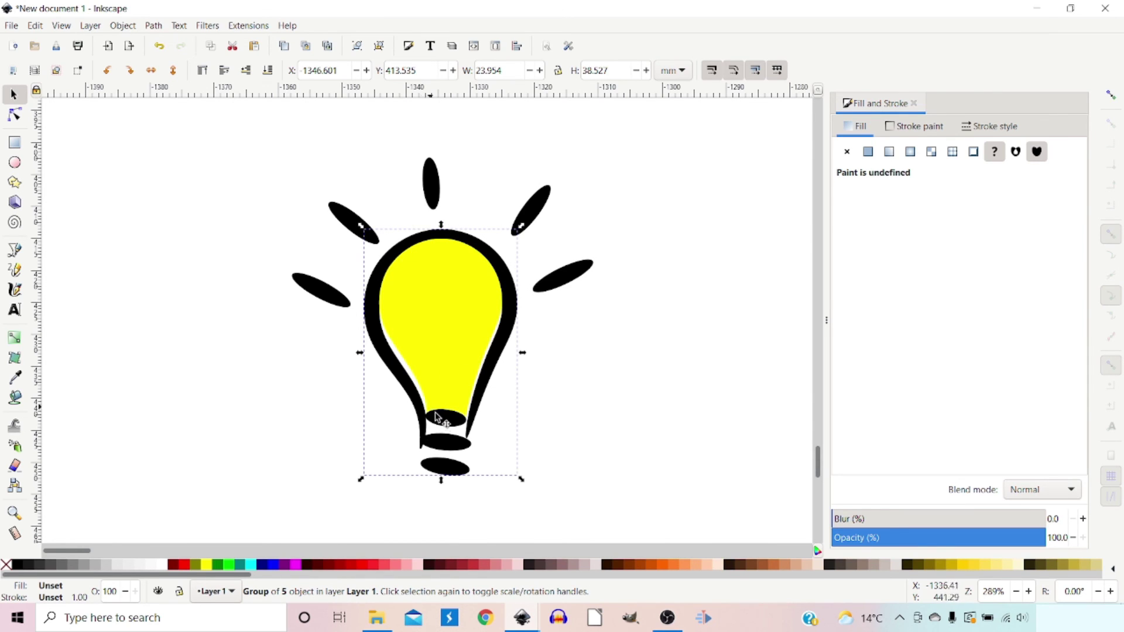
Push the top centre of the bulb downward into a heart-like dip with the Tweak tool's push paths mode
{"action": "left_click", "coordinate": [16, 426]}
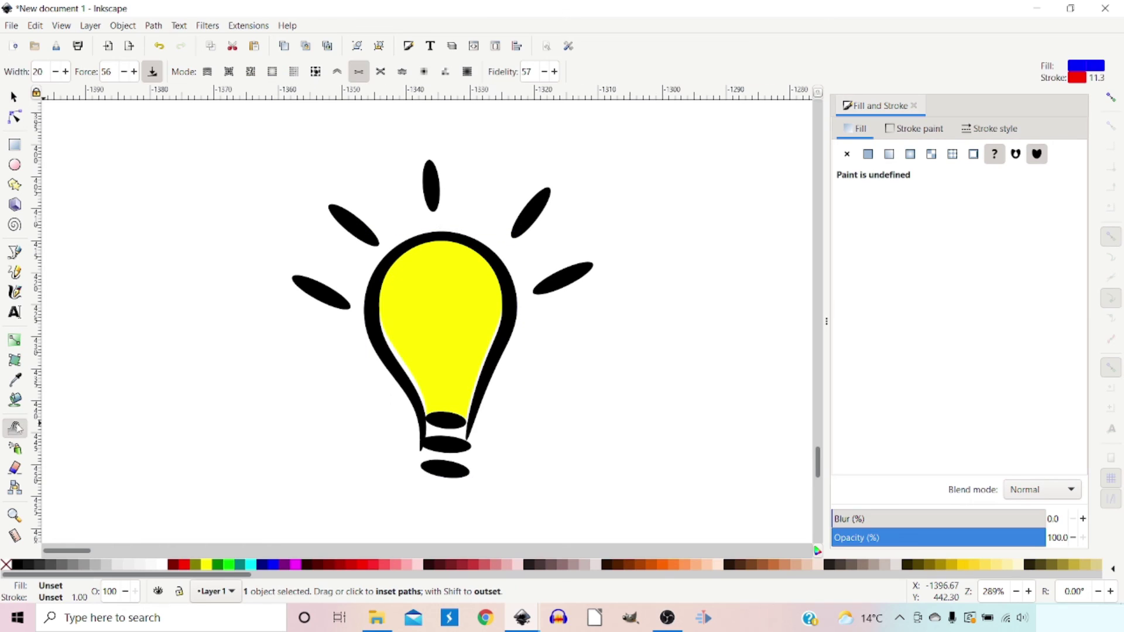
{"action": "left_click", "coordinate": [337, 72]}
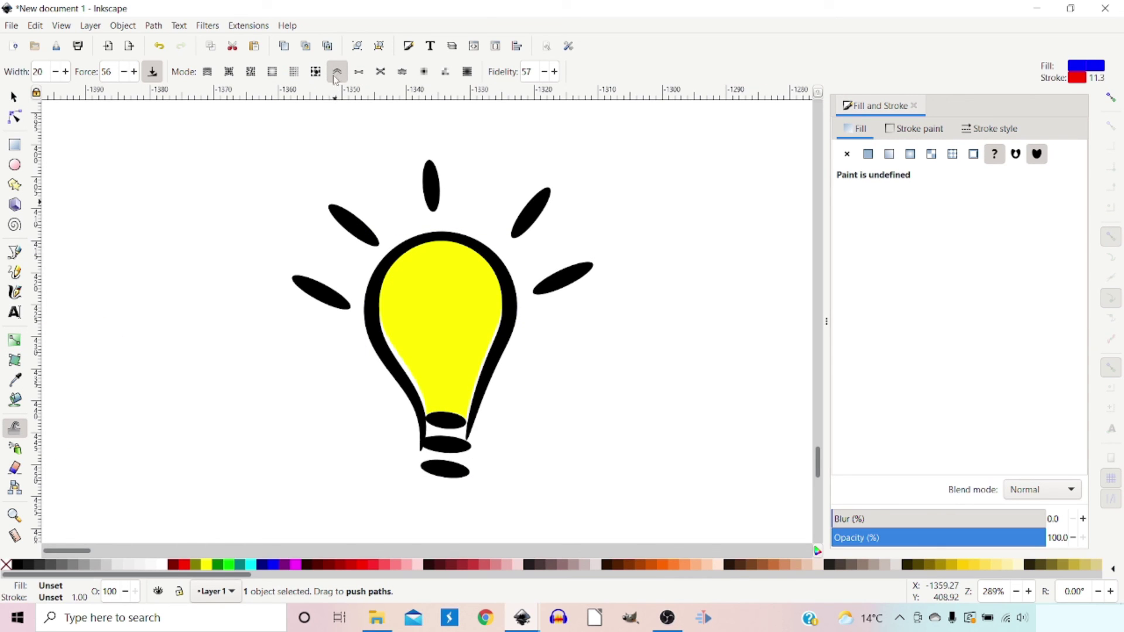
{"action": "left_click_drag", "start_coordinate": [439, 239], "coordinate": [446, 301]}
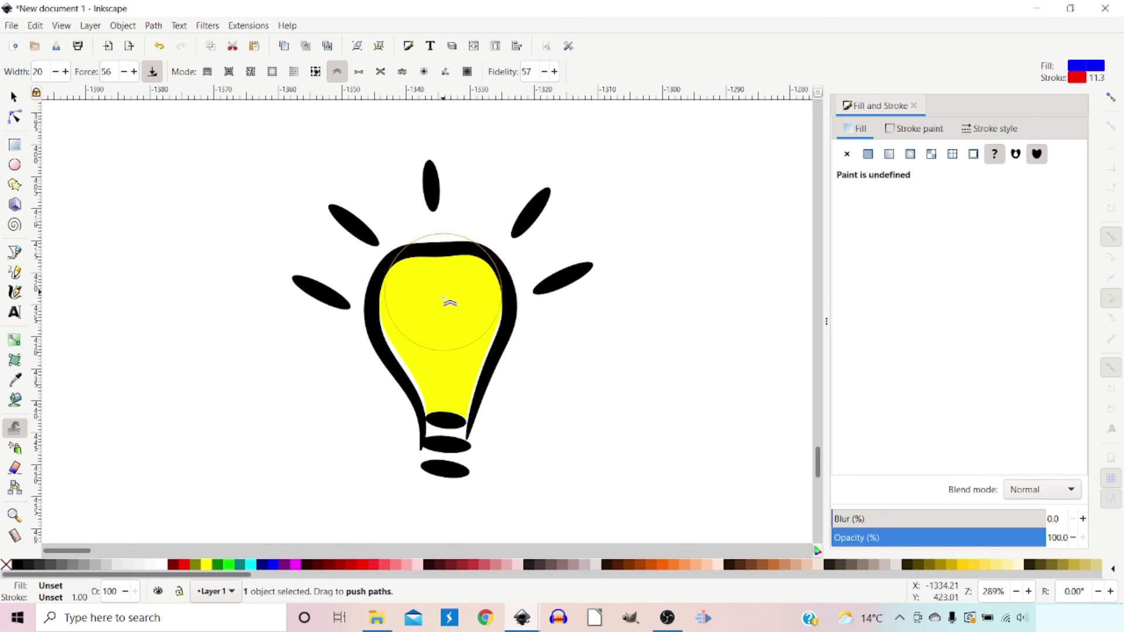
{"action": "left_click_drag", "start_coordinate": [442, 233], "coordinate": [442, 279]}
Set the Tweak force to 20, round out the bulb's two upper lobes and push its lower sides inward
{"action": "left_click", "coordinate": [123, 73]}
{"action": "left_click", "coordinate": [123, 72]}
{"action": "left_click", "coordinate": [124, 73]}
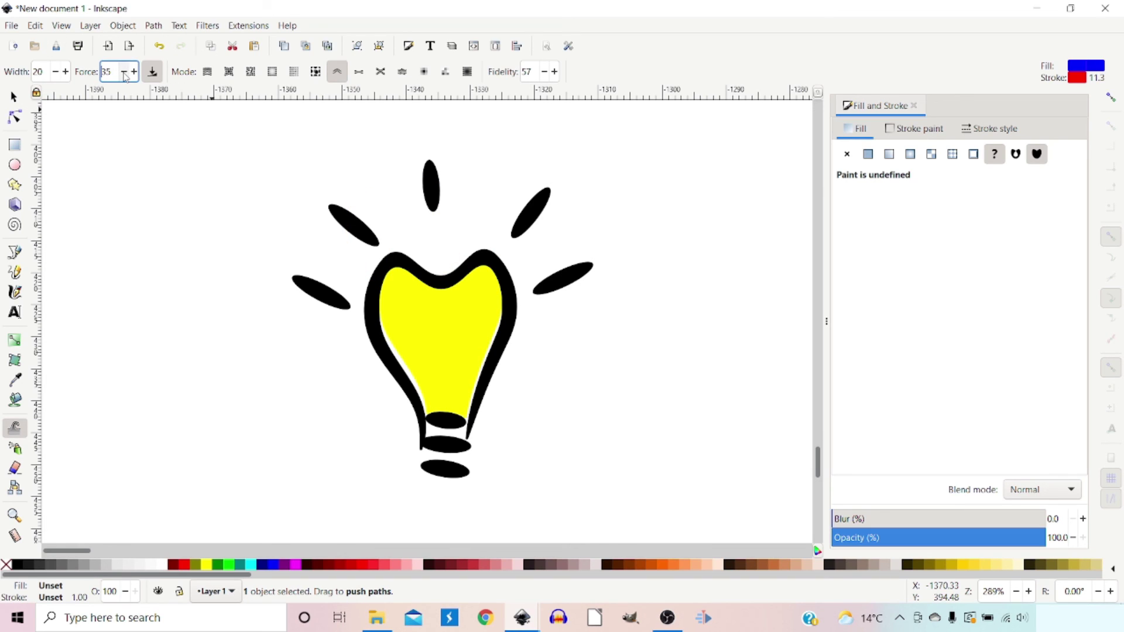
{"action": "left_click", "coordinate": [123, 73]}
{"action": "mouse_move", "coordinate": [409, 314]}
{"action": "left_mouse_down"}
{"action": "mouse_move", "coordinate": [386, 309]}
{"action": "mouse_move", "coordinate": [364, 271]}
{"action": "left_mouse_up"}
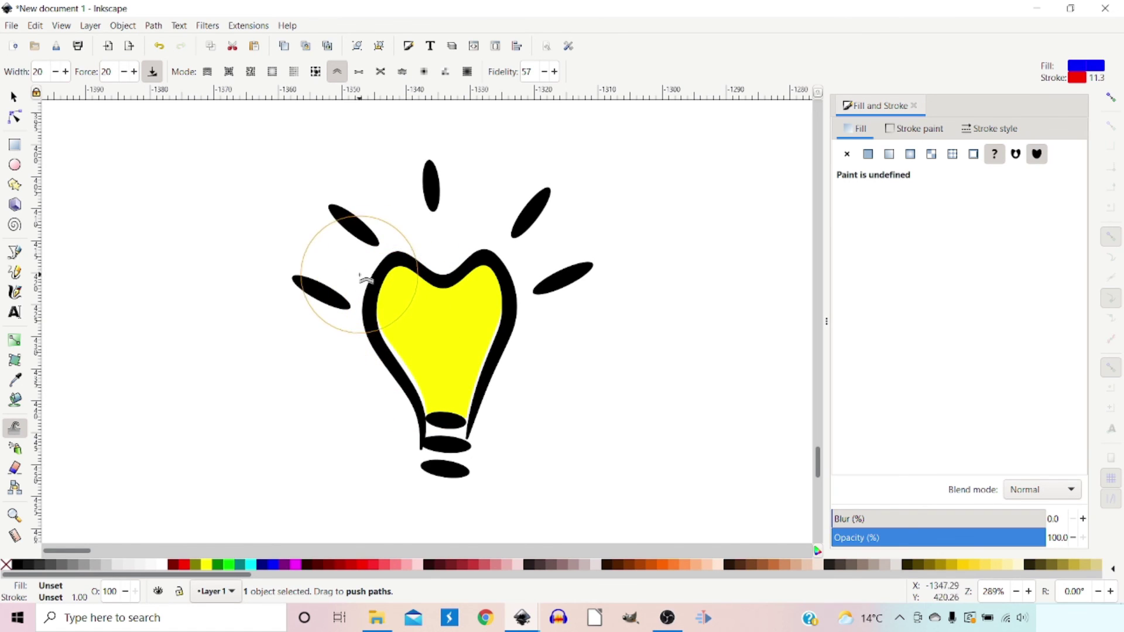
{"action": "mouse_move", "coordinate": [494, 238]}
{"action": "left_mouse_down"}
{"action": "mouse_move", "coordinate": [494, 324]}
{"action": "mouse_move", "coordinate": [506, 301]}
{"action": "mouse_move", "coordinate": [465, 276]}
{"action": "mouse_move", "coordinate": [427, 281]}
{"action": "left_mouse_up"}
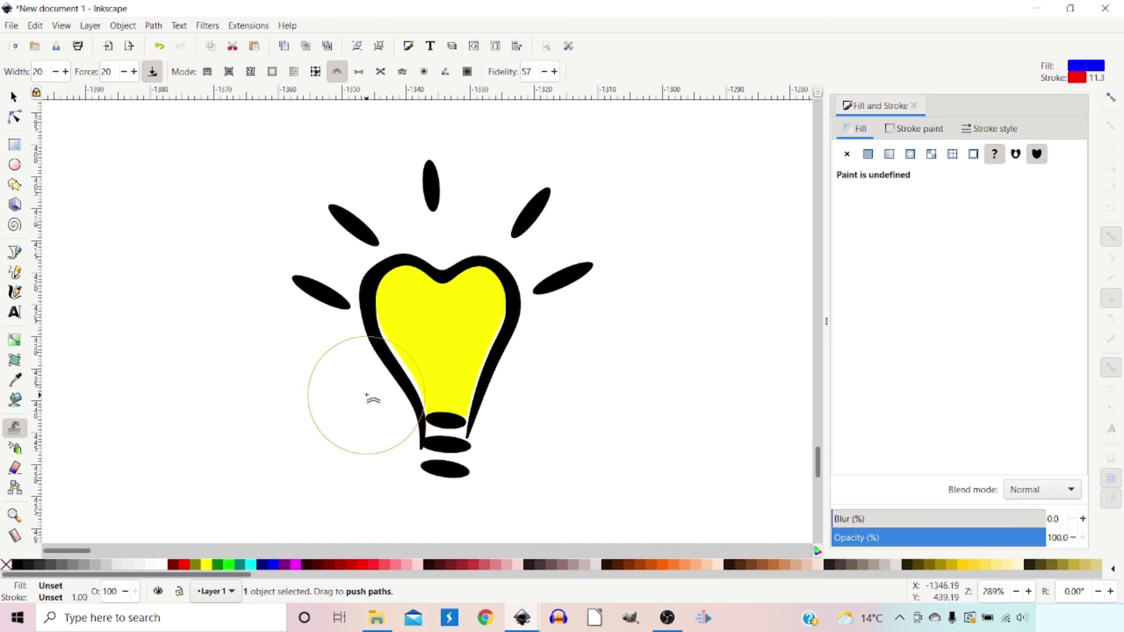
{"action": "mouse_move", "coordinate": [384, 387]}
{"action": "left_mouse_down"}
{"action": "mouse_move", "coordinate": [421, 479]}
{"action": "mouse_move", "coordinate": [523, 468]}
{"action": "mouse_move", "coordinate": [491, 451]}
{"action": "mouse_move", "coordinate": [476, 493]}
{"action": "mouse_move", "coordinate": [468, 480]}
{"action": "mouse_move", "coordinate": [508, 425]}
{"action": "mouse_move", "coordinate": [486, 398]}
{"action": "mouse_move", "coordinate": [501, 368]}
{"action": "left_mouse_up"}
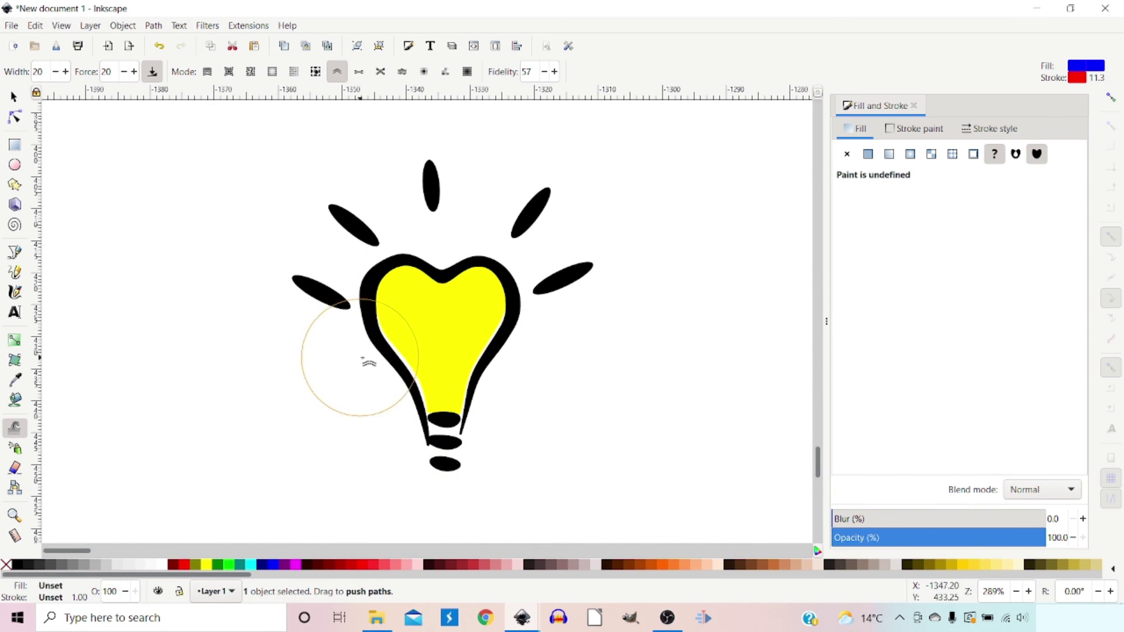
Move the top ray to centre it above the heart-shaped bulb, shift three side rays outward, and clear the selection
{"action": "key", "text": "s"}
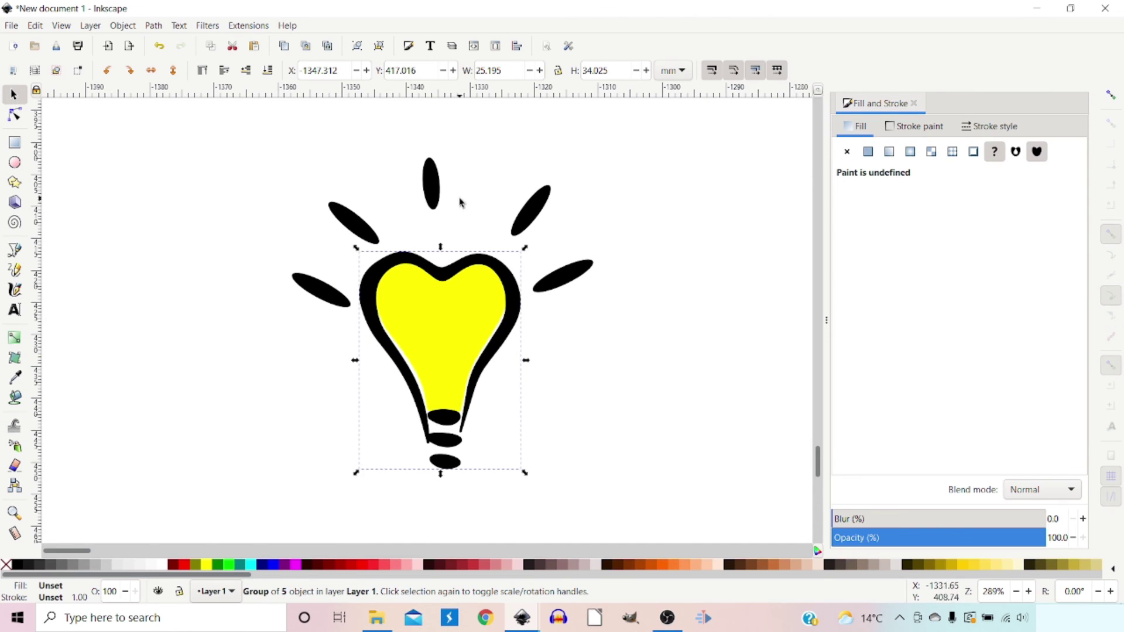
{"action": "left_click", "coordinate": [501, 174]}
{"action": "left_click_drag", "start_coordinate": [432, 195], "coordinate": [440, 216]}
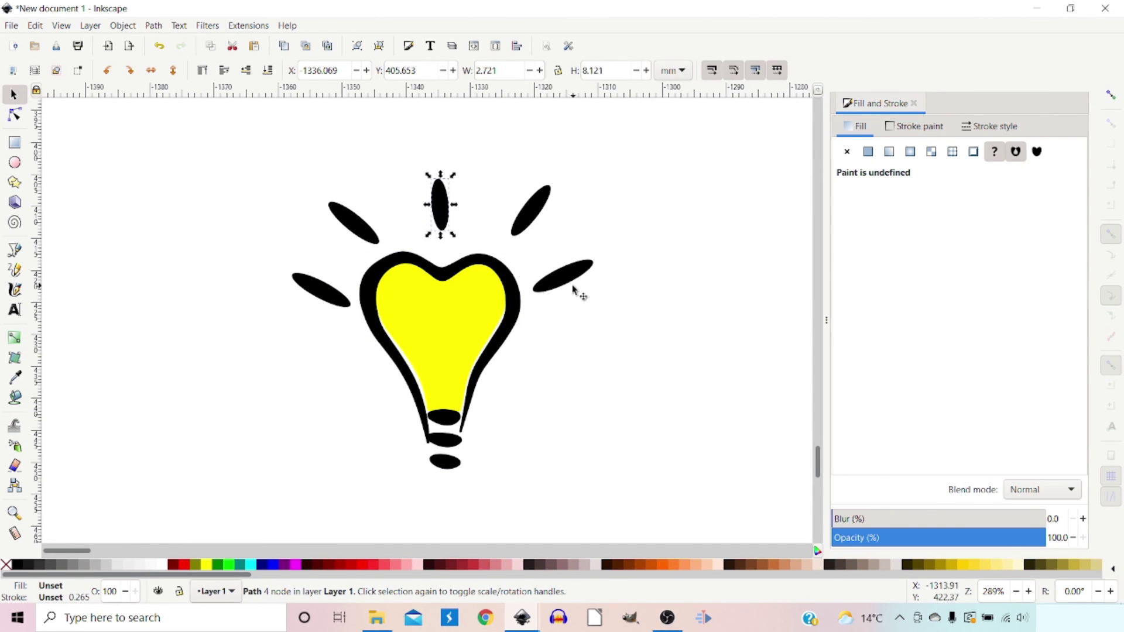
{"action": "left_click_drag", "start_coordinate": [575, 289], "coordinate": [583, 293]}
{"action": "left_click_drag", "start_coordinate": [323, 298], "coordinate": [313, 296]}
{"action": "left_click_drag", "start_coordinate": [358, 230], "coordinate": [346, 232]}
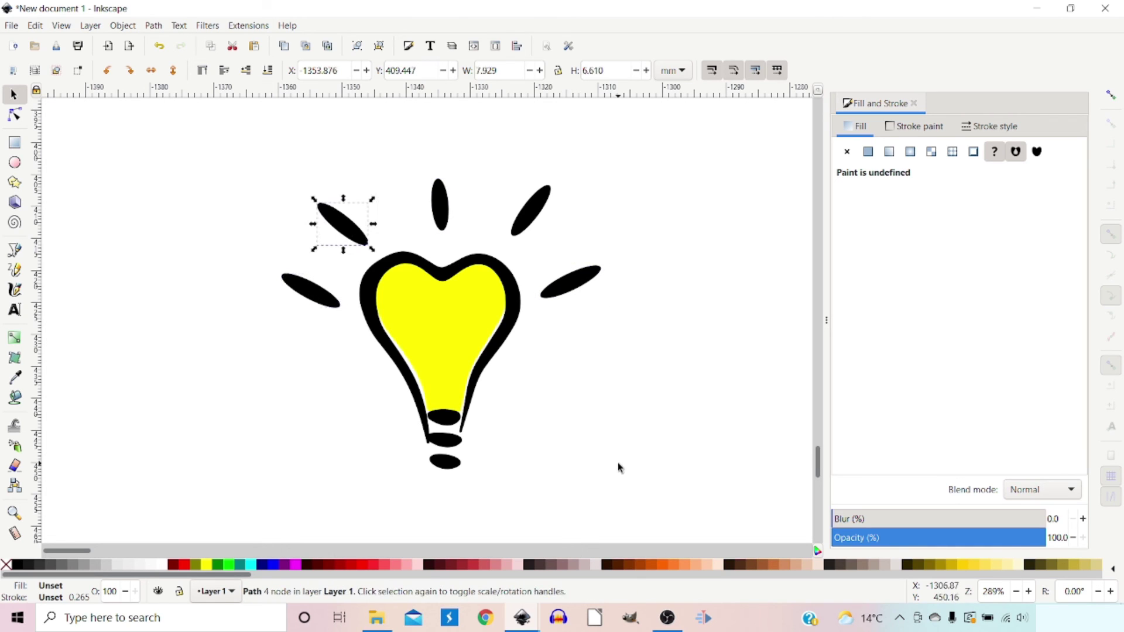
{"action": "left_click", "coordinate": [332, 432]}
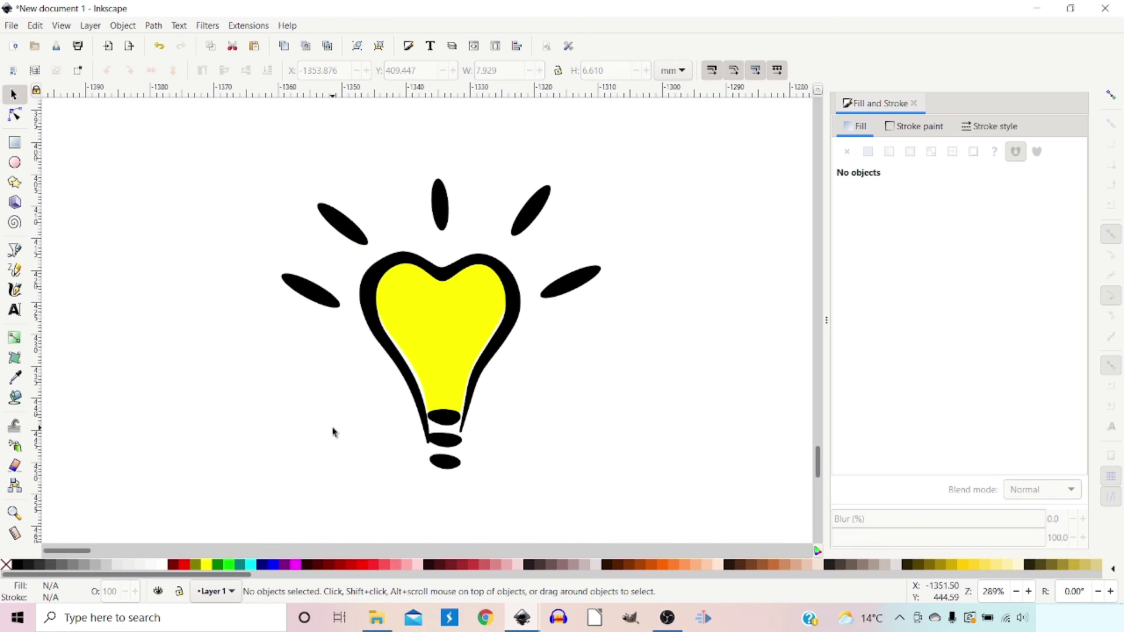